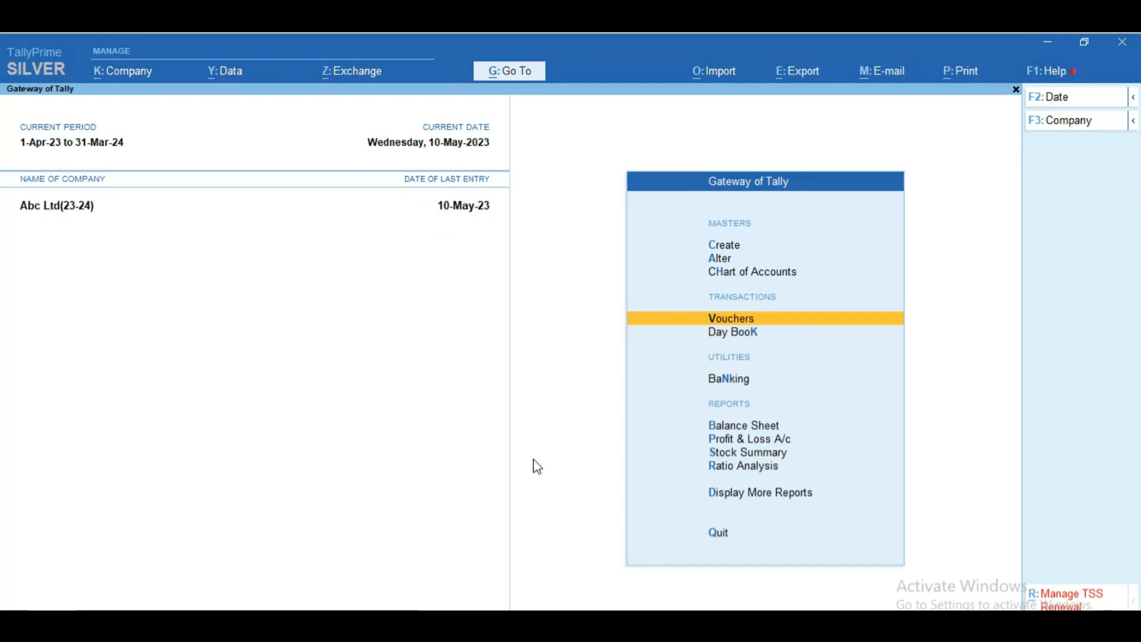
Step: Start a new Sales voucher and set its date to 1-May-23
{"action": "key", "text": "Return"}
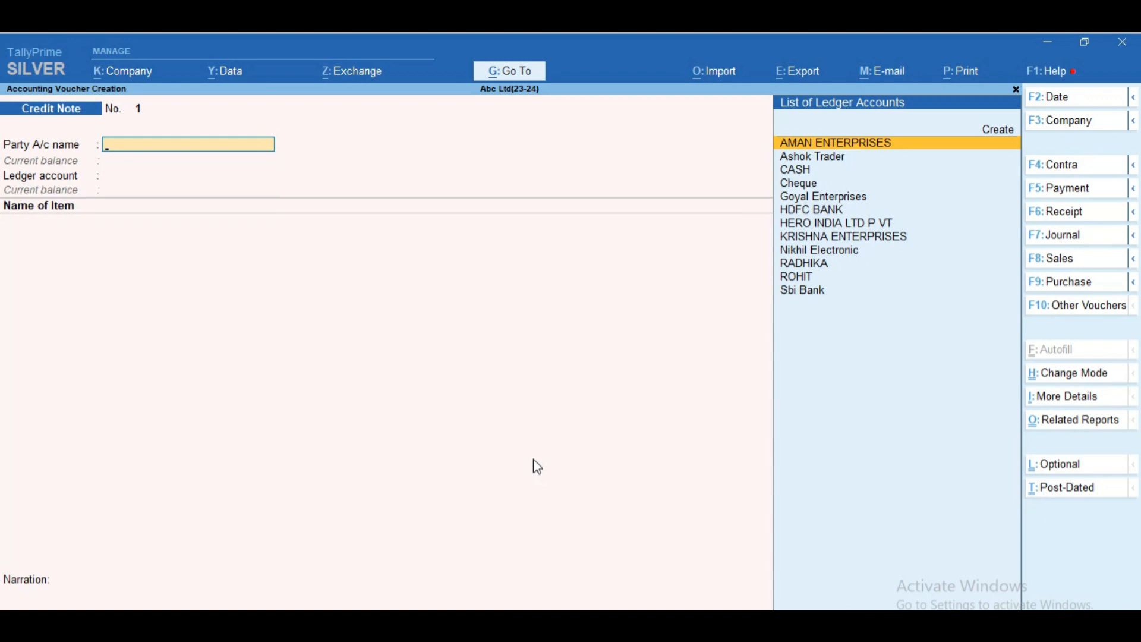
{"action": "key", "text": "F8"}
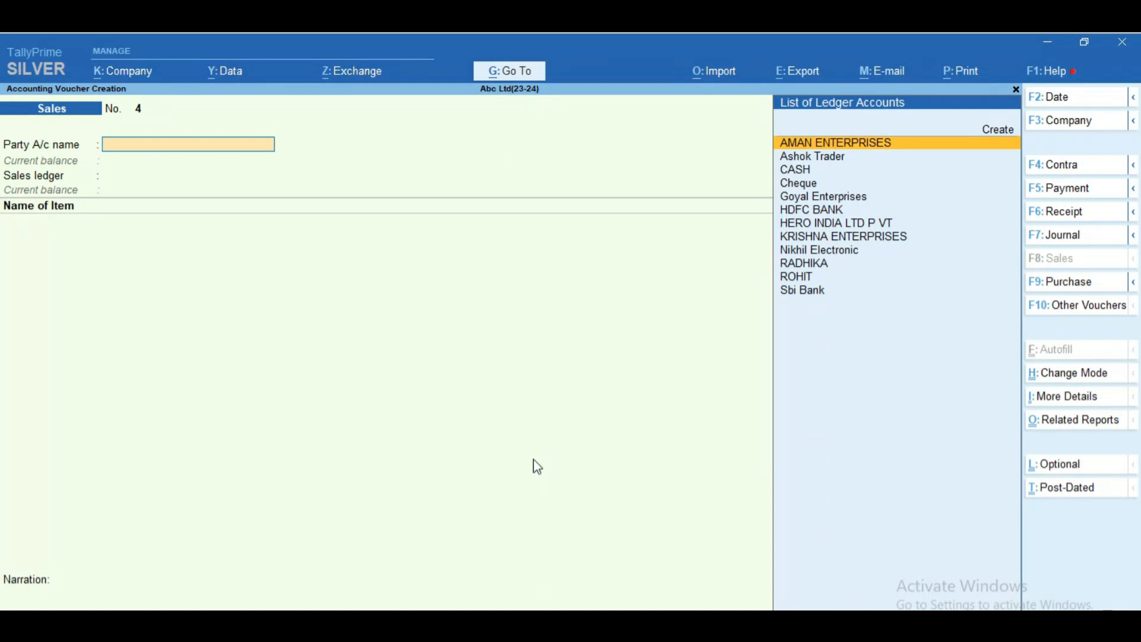
{"action": "key", "text": "F2"}
{"action": "type", "text": "1/"}
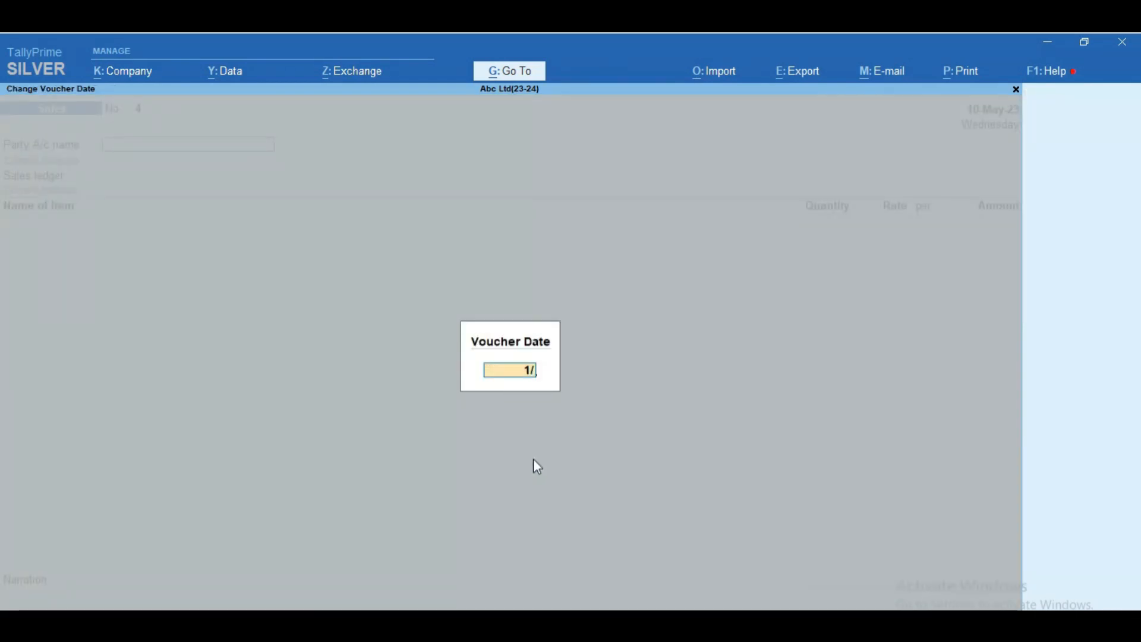
{"action": "type", "text": "5"}
{"action": "key", "text": "Return"}
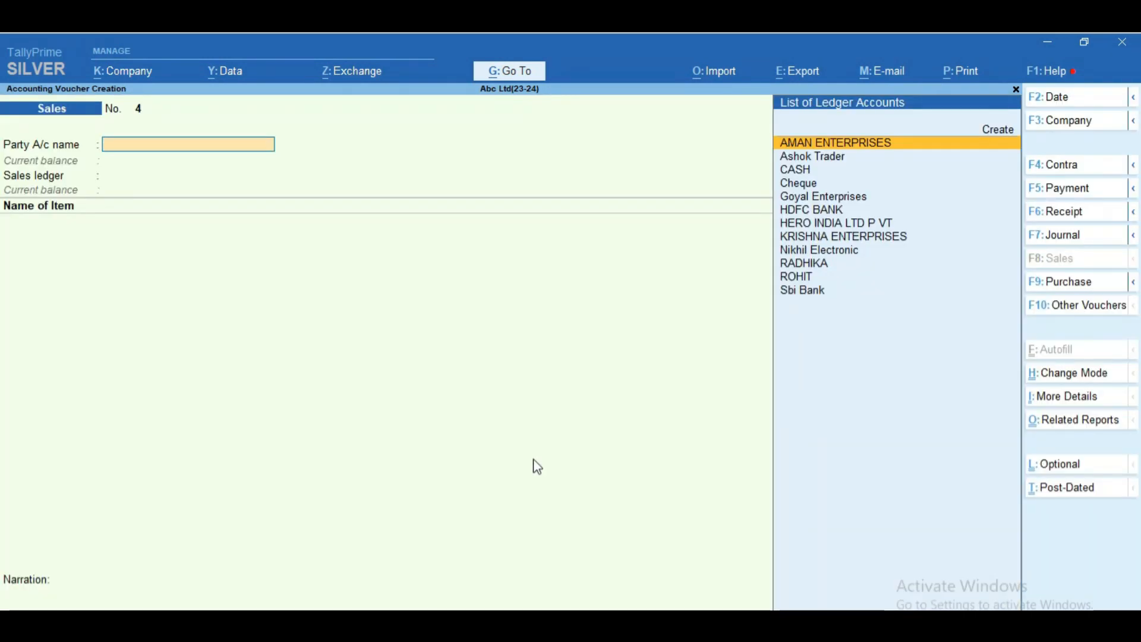
Step: Choose the customer's ledger as the party account, accept the party details, and set the sales ledger to Sale A/c
{"action": "key", "text": "Down"}
{"action": "key", "text": "Down"}
{"action": "key", "text": "Down"}
{"action": "key", "text": "Down"}
{"action": "key", "text": "Down"}
{"action": "key", "text": "Down"}
{"action": "key", "text": "Down"}
{"action": "key", "text": "Down"}
{"action": "key", "text": "Down"}
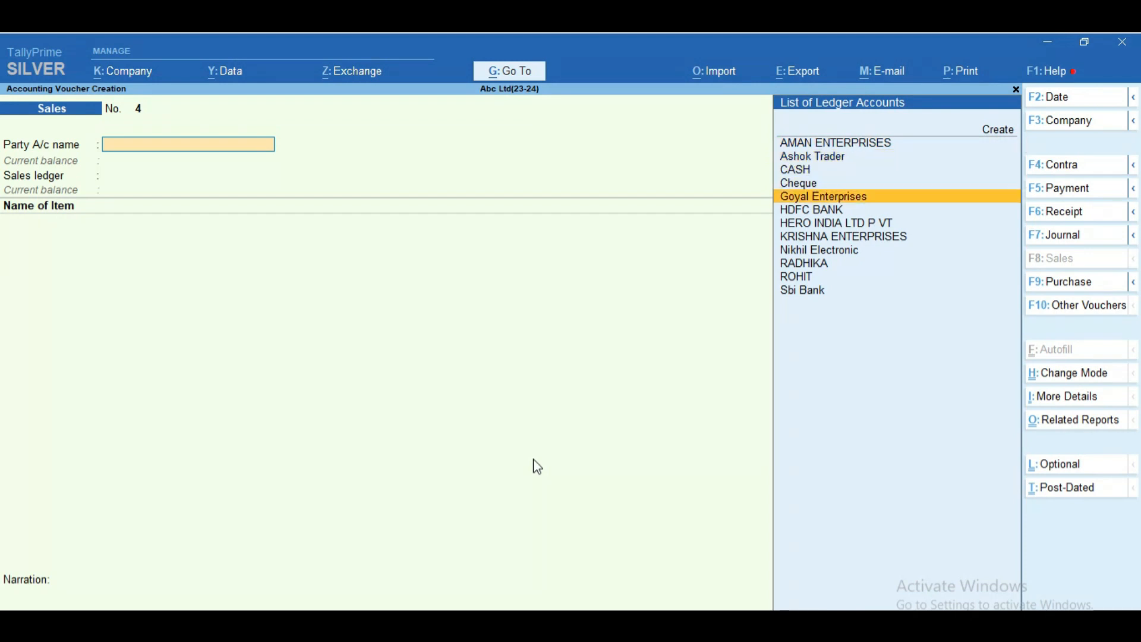
{"action": "key", "text": "Return"}
{"action": "key", "text": "ctrl+a"}
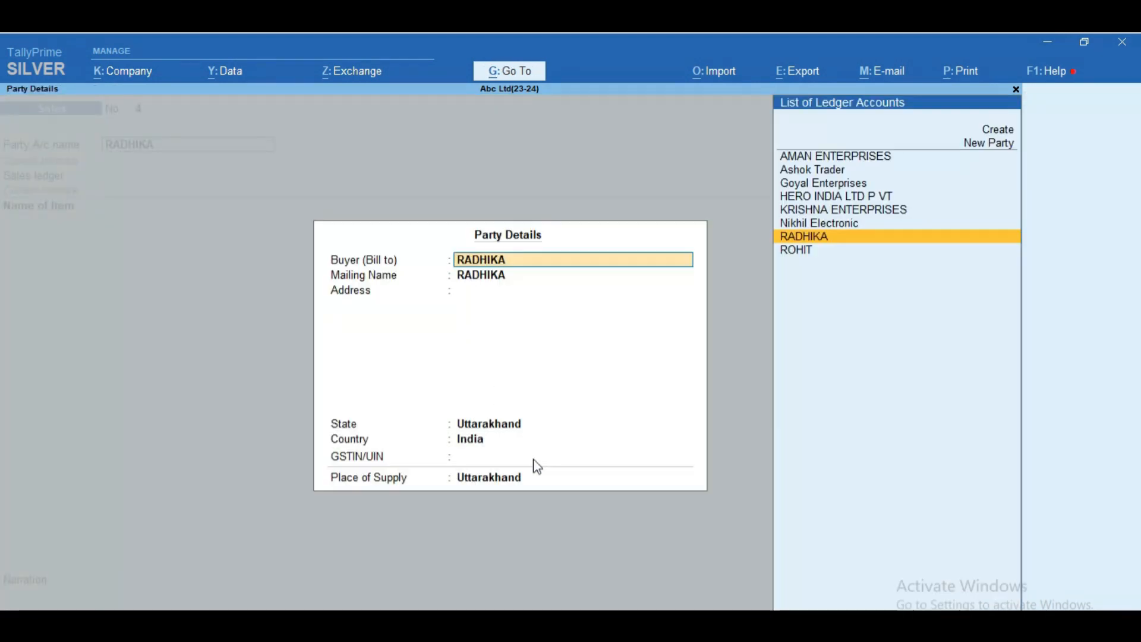
{"action": "key", "text": "ctrl+a"}
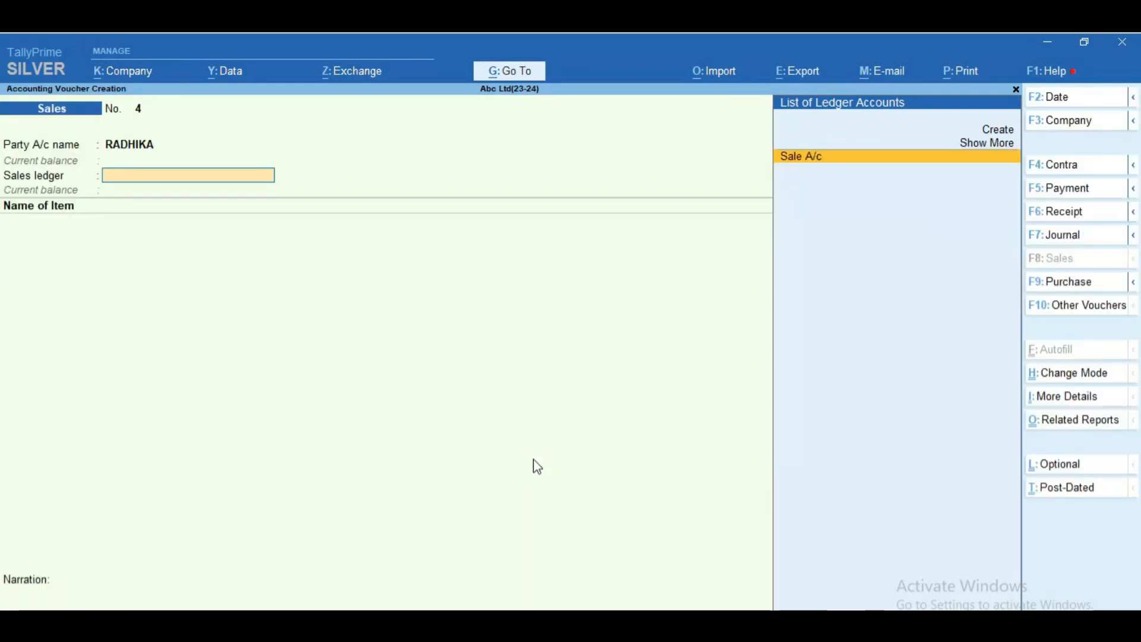
{"action": "key", "text": "Return"}
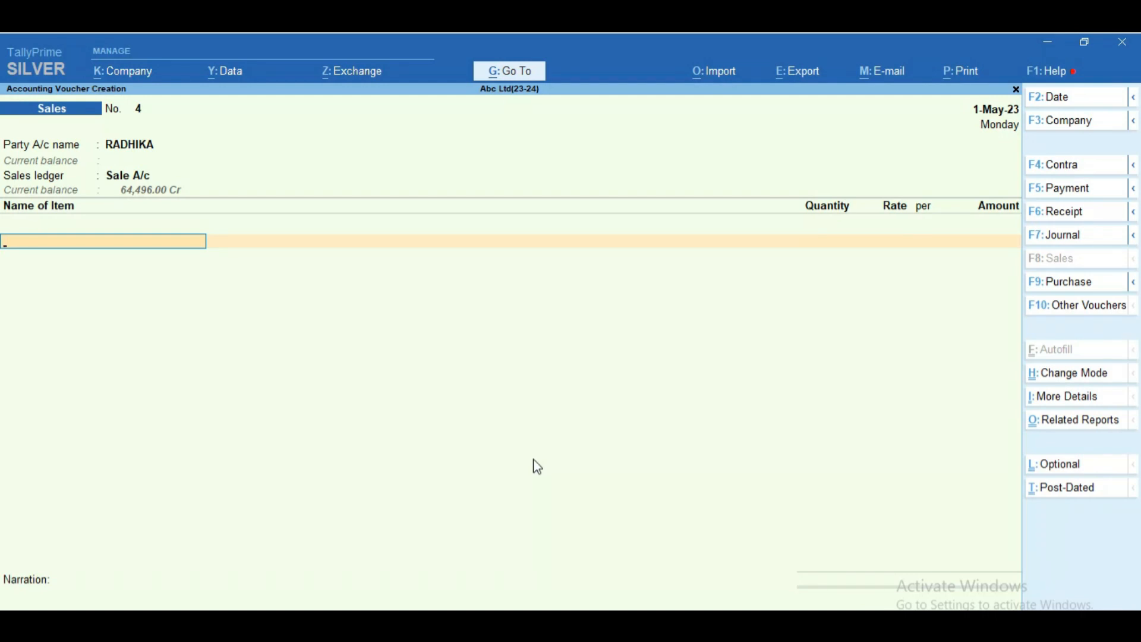
Step: Create a new stock item named Led Tv from the voucher's item line, under Primary with NOS as the unit
{"action": "type", "text": "L"}
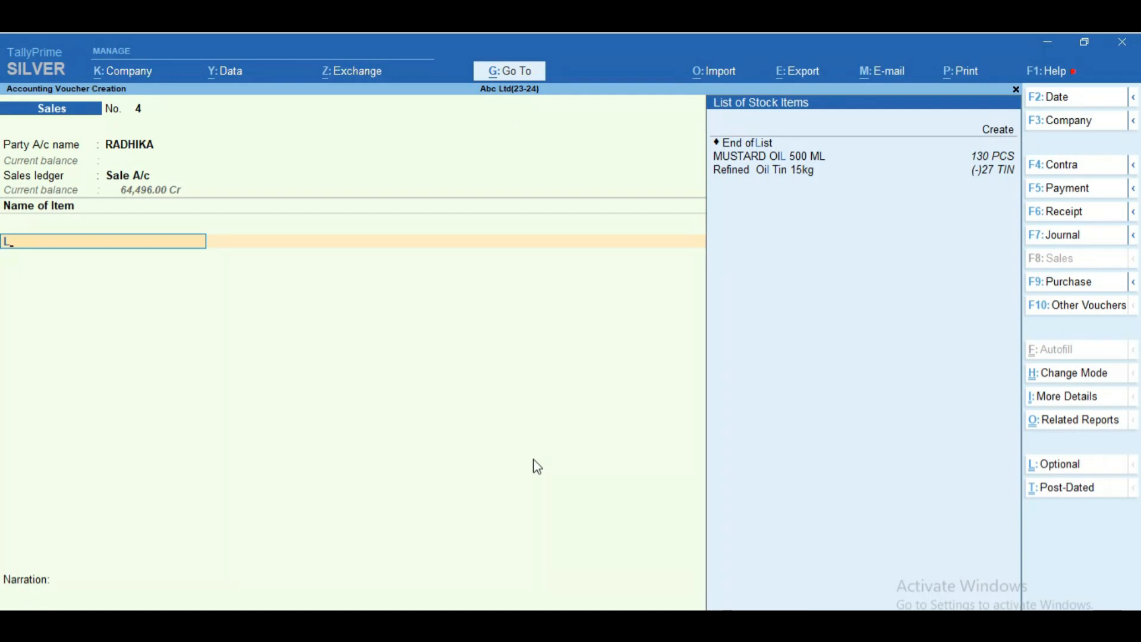
{"action": "key", "text": "alt"}
{"action": "key", "text": "alt+c"}
{"action": "type", "text": "Led tv"}
{"action": "key", "text": "Return"}
{"action": "key", "text": "Return"}
{"action": "key", "text": "Return"}
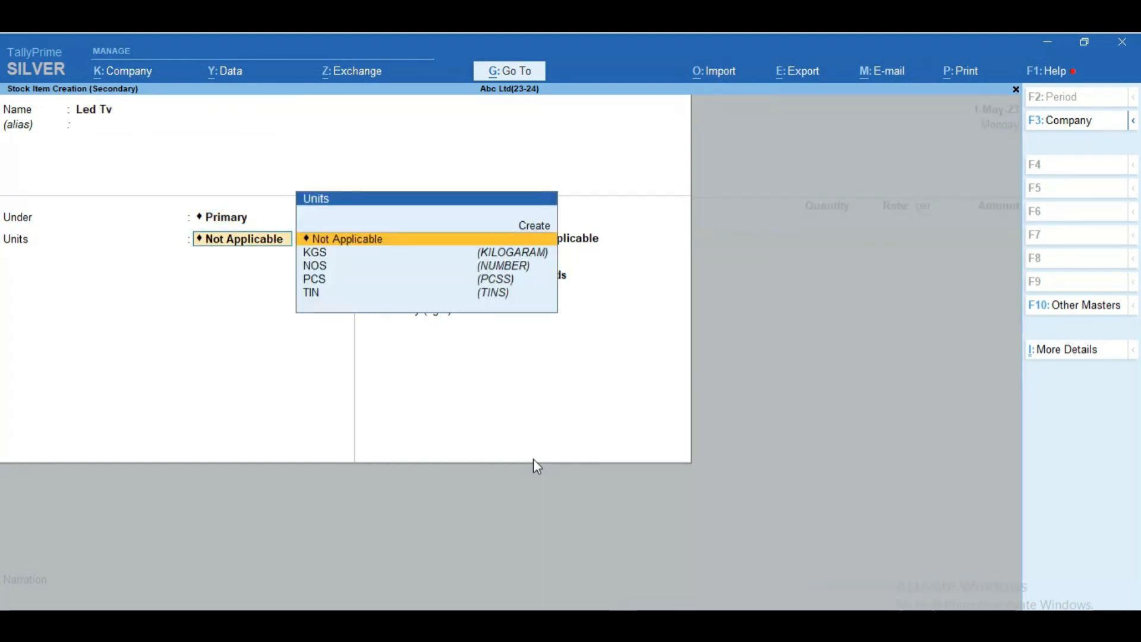
{"action": "type", "text": "no"}
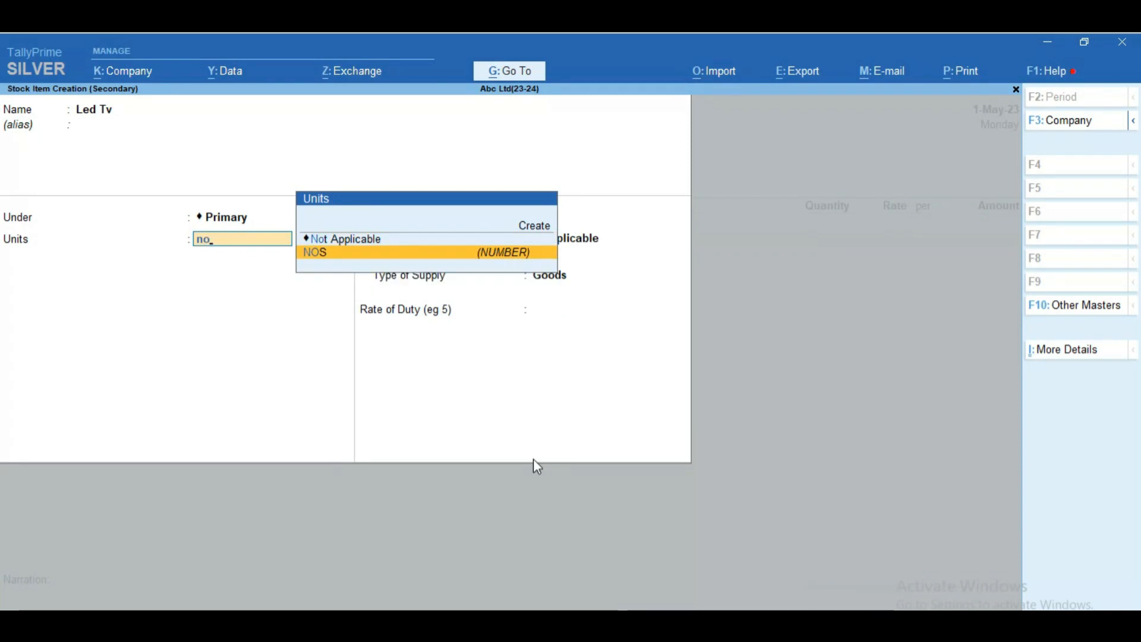
{"action": "key", "text": "Return"}
{"action": "key", "text": "Return"}
Step: Set the Led Tv item's GST details to On Value, Taxable, with 18% integrated tax, and save the item
{"action": "type", "text": "y"}
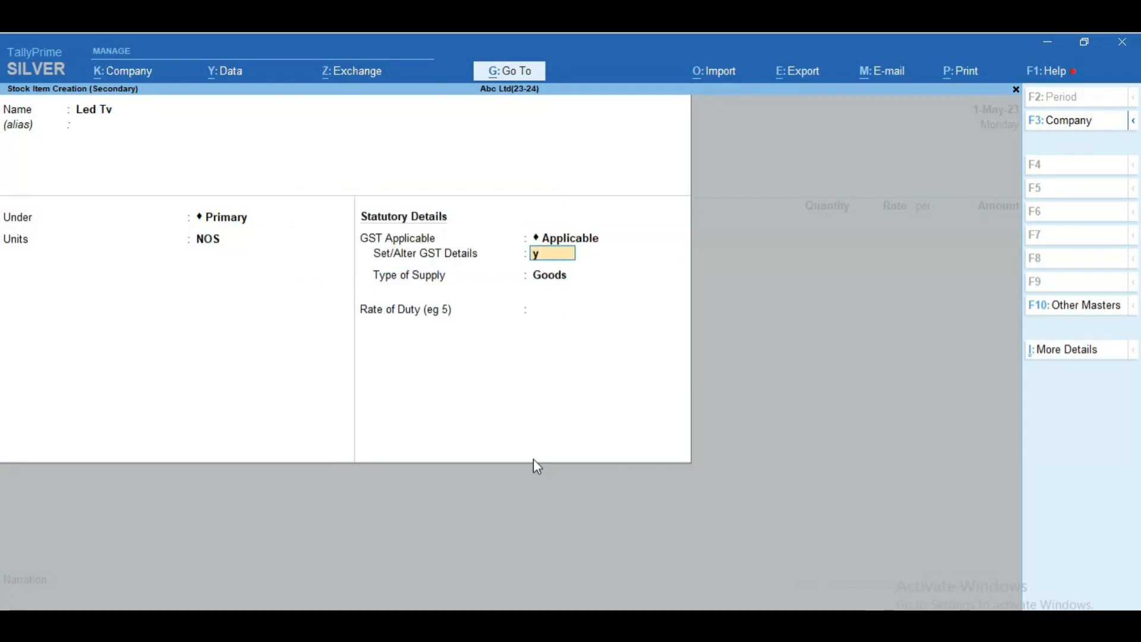
{"action": "key", "text": "Return"}
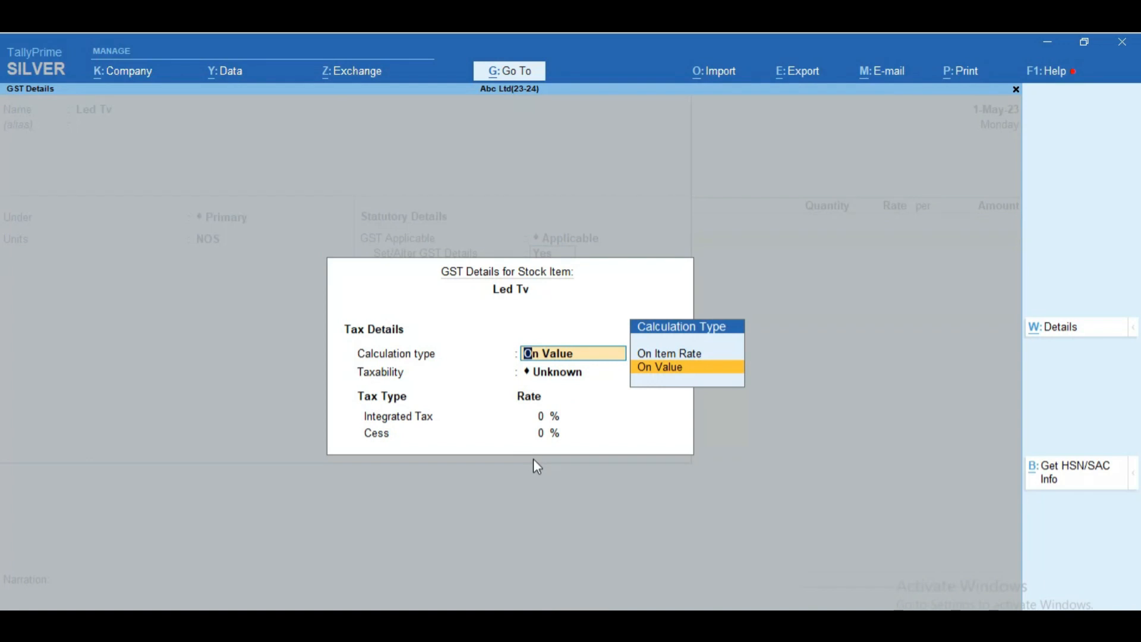
{"action": "key", "text": "Return"}
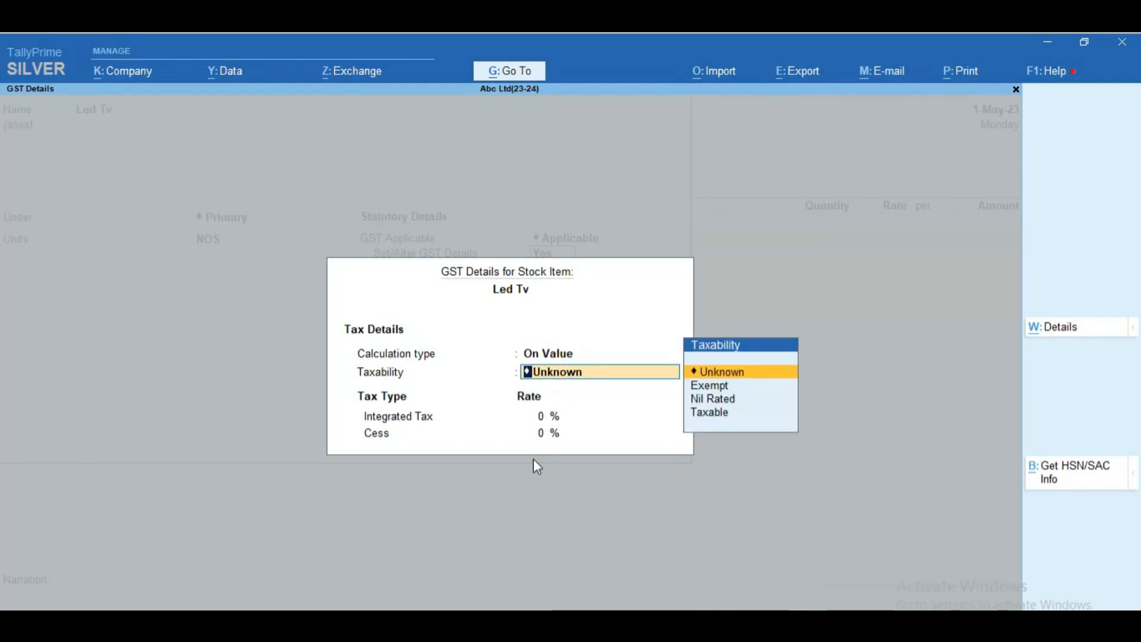
{"action": "key", "text": "Down"}
{"action": "key", "text": "Down"}
{"action": "key", "text": "Down"}
{"action": "key", "text": "Return"}
{"action": "type", "text": "18"}
{"action": "key", "text": "Return"}
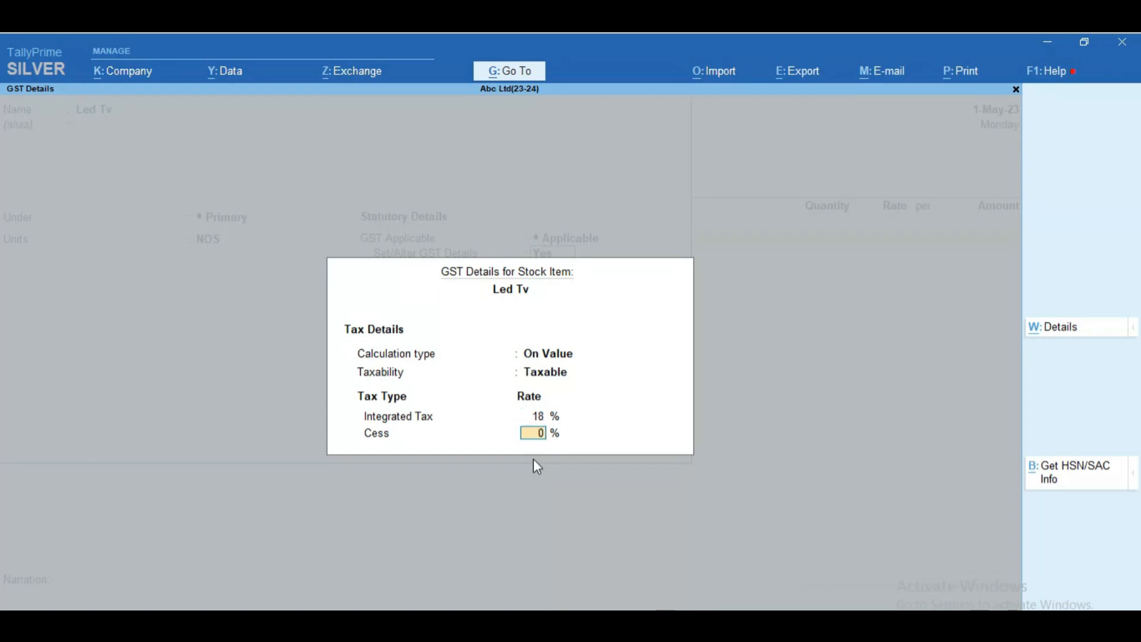
{"action": "key", "text": "Return"}
{"action": "key", "text": "Return"}
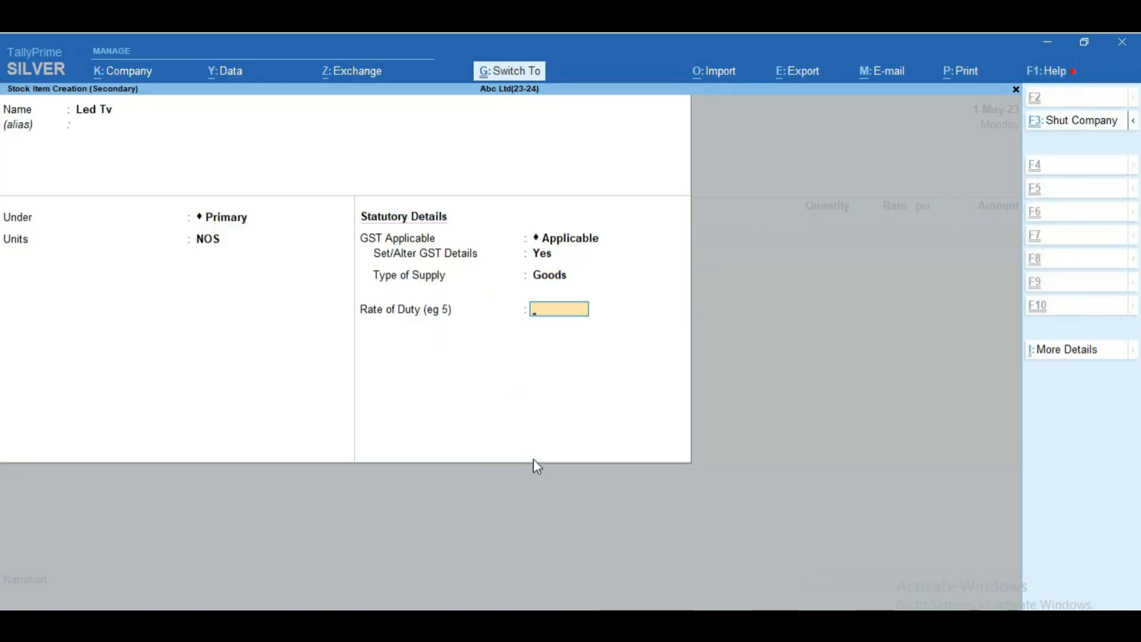
{"action": "key", "text": "Return"}
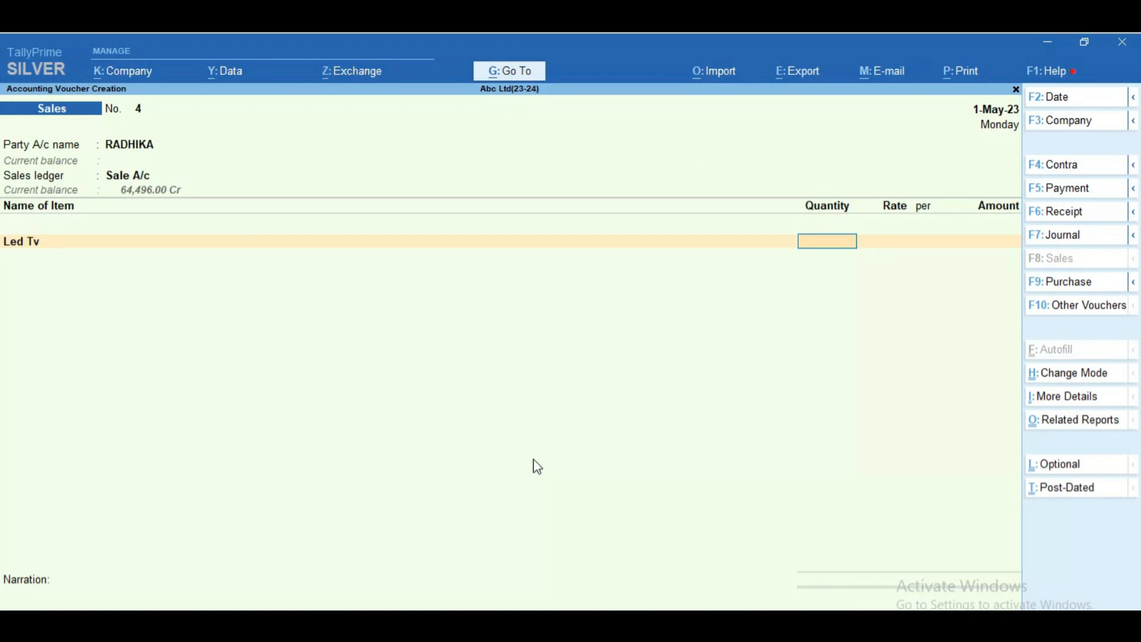
Step: Enter a quantity of 2 NOS at a rate of 40,000 for the Led Tv line
{"action": "type", "text": "2"}
{"action": "key", "text": "Return"}
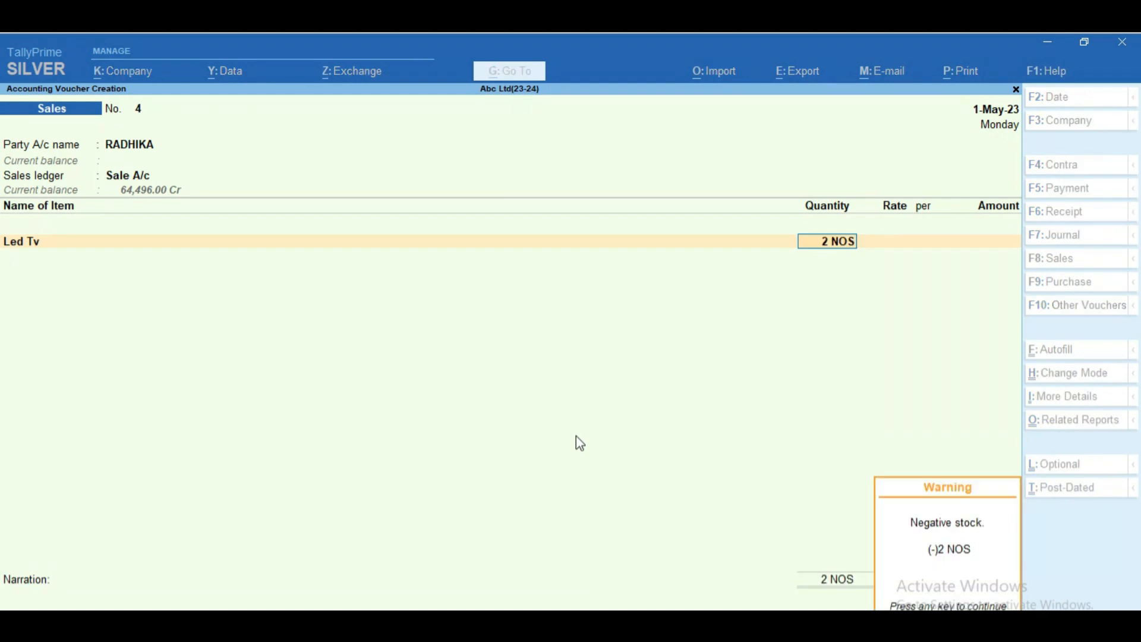
{"action": "key", "text": "Return"}
{"action": "type", "text": "40000"}
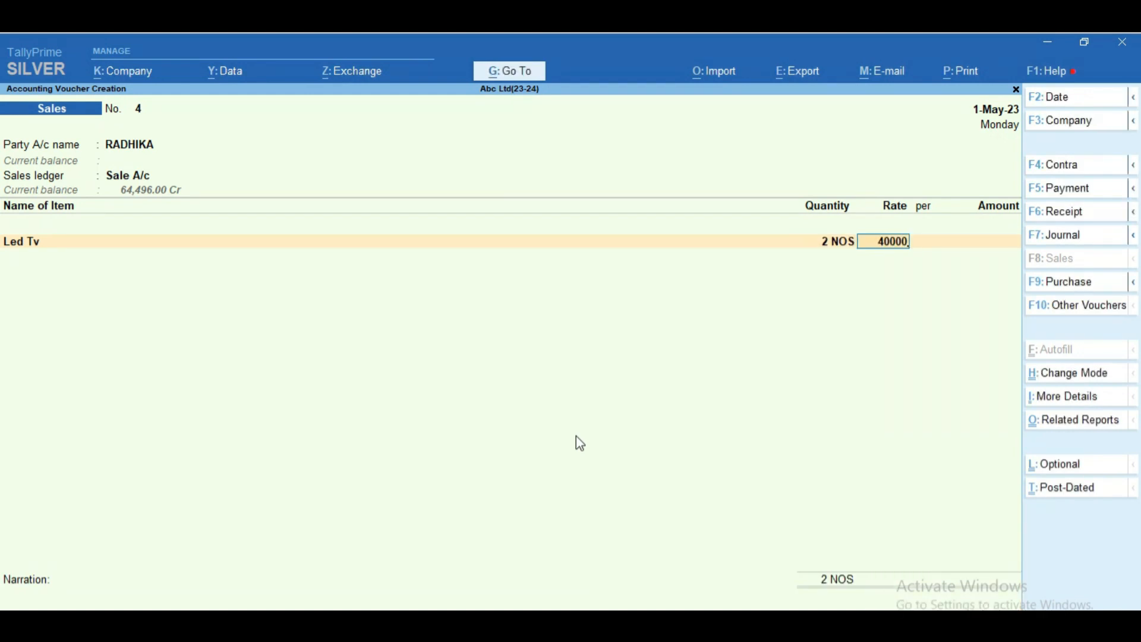
{"action": "key", "text": "Return"}
{"action": "key", "text": "Return"}
{"action": "key", "text": "Return"}
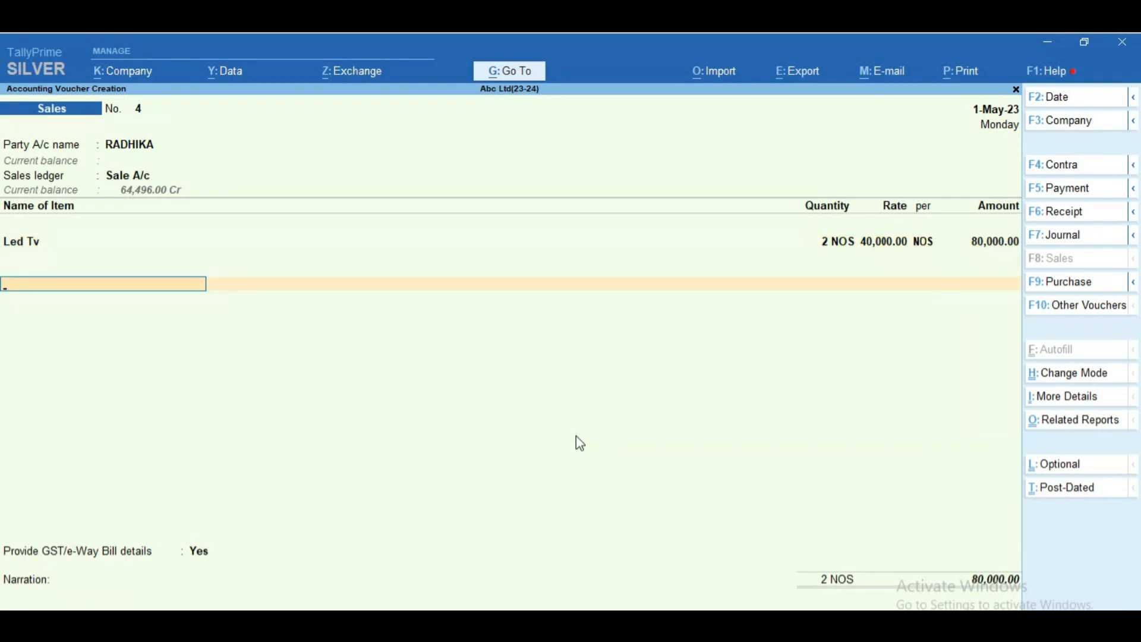
Step: Add the CGST and SGST tax ledgers below the Led Tv item
{"action": "type", "text": "cgst"}
{"action": "key", "text": "Return"}
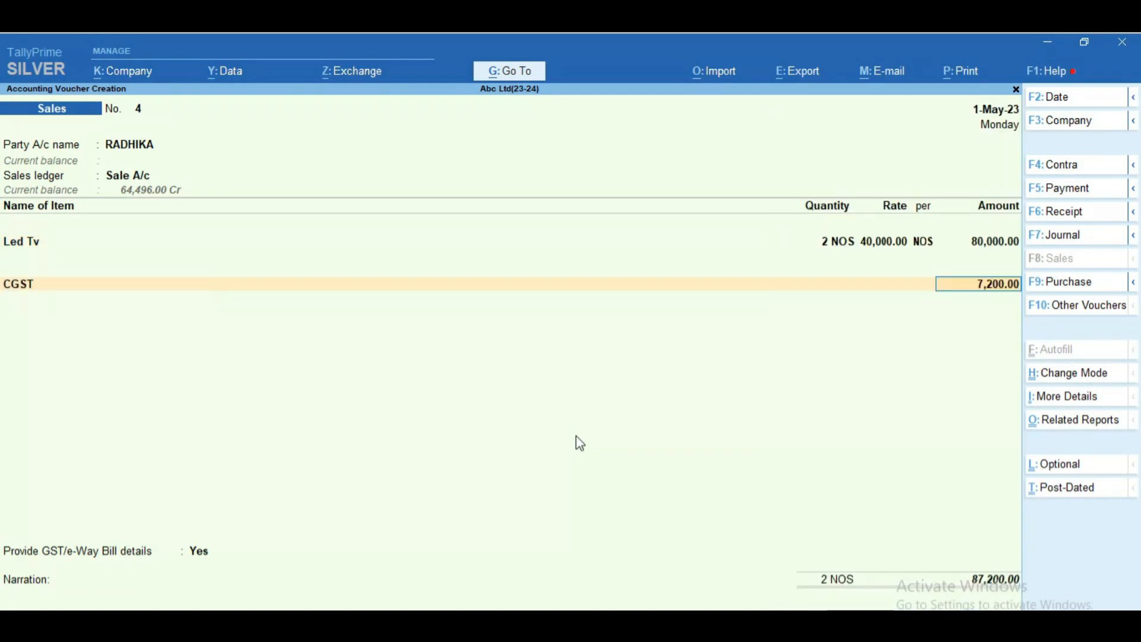
{"action": "key", "text": "Return"}
{"action": "type", "text": "Sg"}
{"action": "key", "text": "Return"}
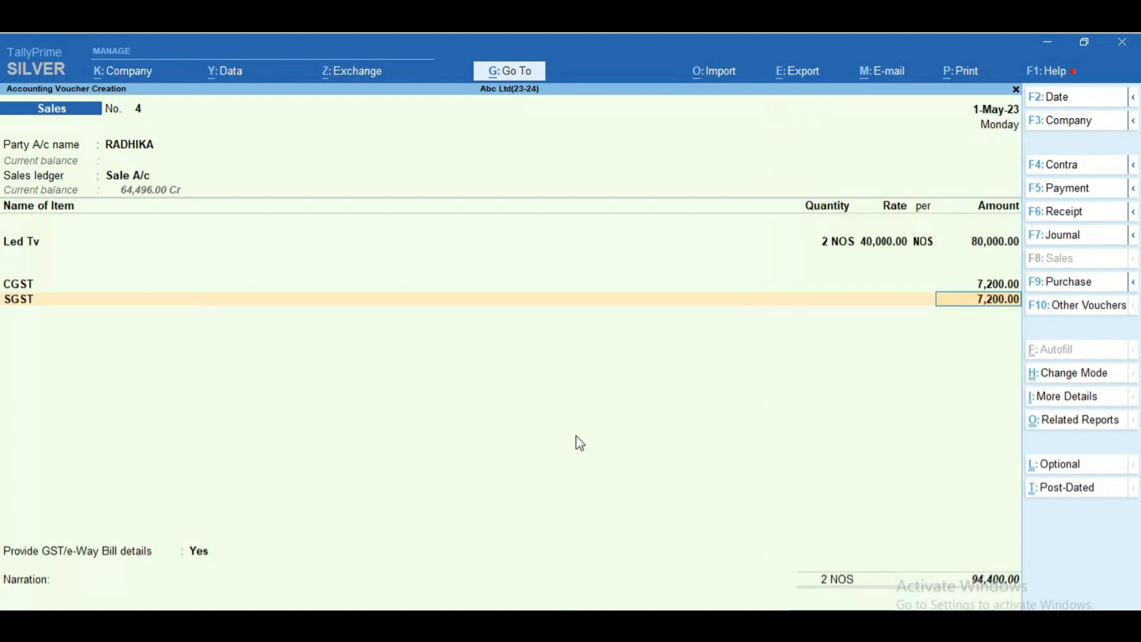
{"action": "key", "text": "Return"}
Step: Set Provide GST/e-Way Bill details to No, save the sales voucher without a narration, and decline e-Way Bill generation
{"action": "key", "text": "Return"}
{"action": "key", "text": "Down"}
{"action": "key", "text": "Return"}
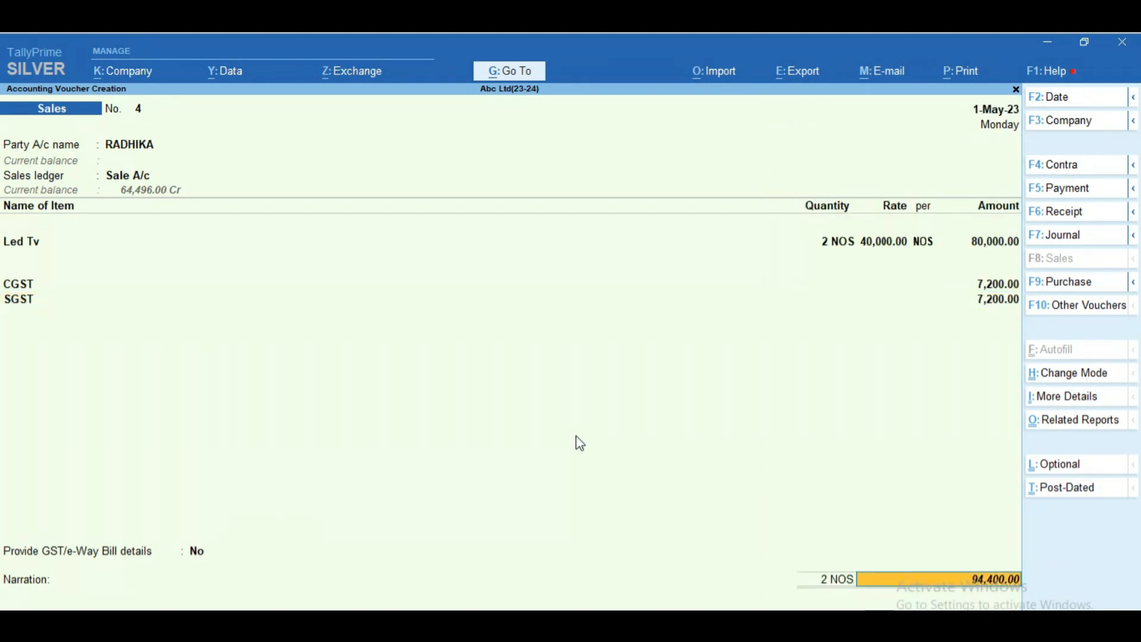
{"action": "key", "text": "Return"}
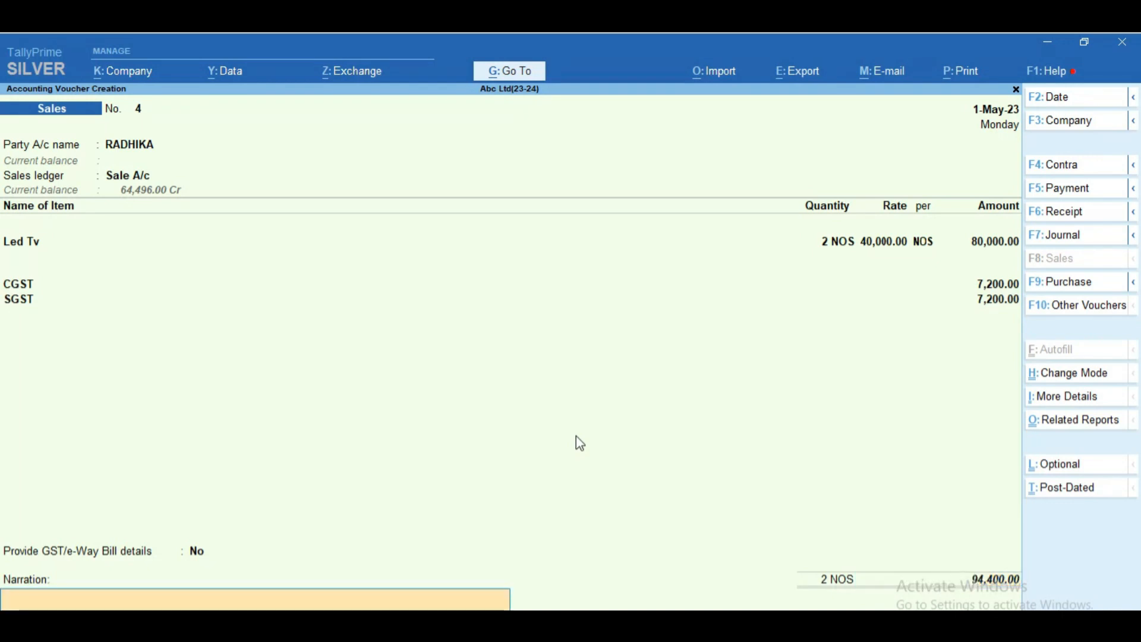
{"action": "key", "text": "Return"}
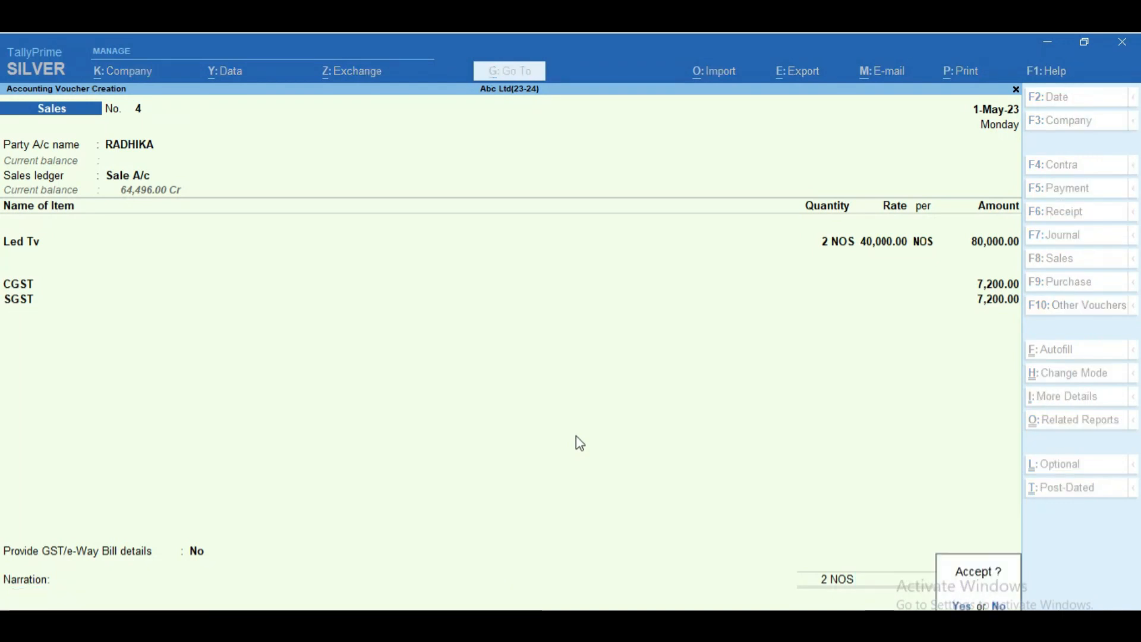
{"action": "key", "text": "Return"}
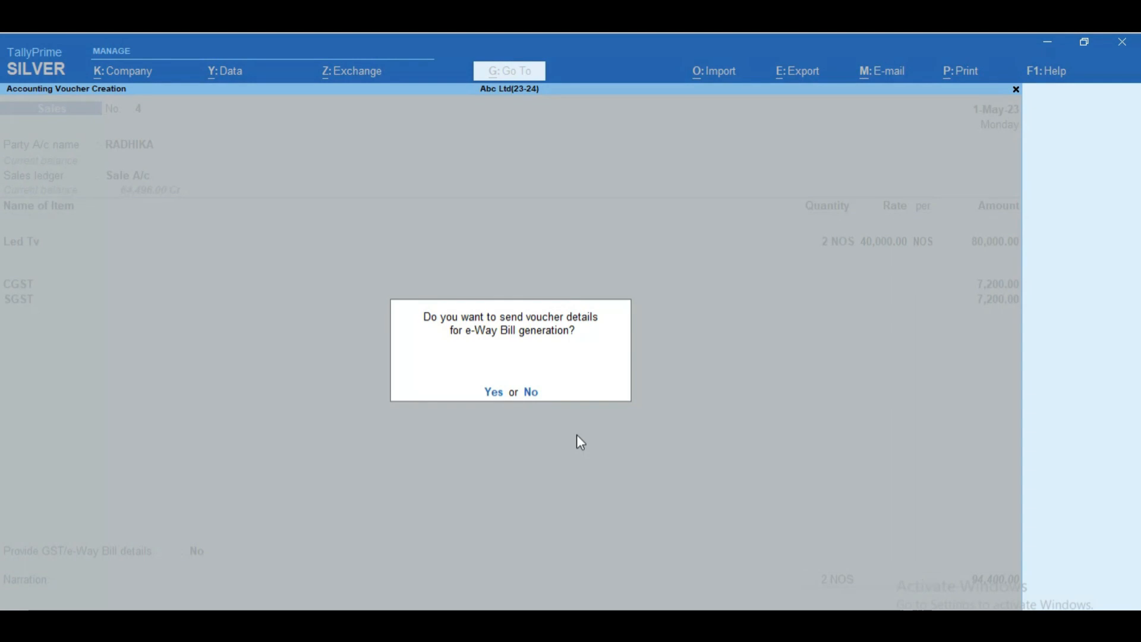
{"action": "key", "text": "n"}
{"action": "left_click", "coordinate": [659, 515]}
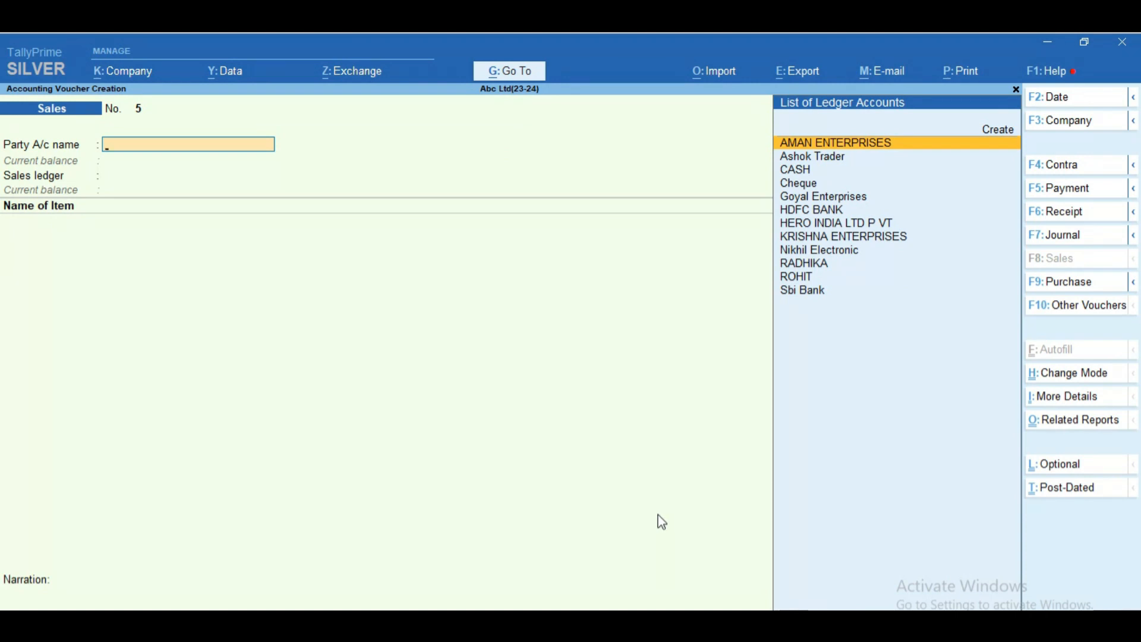
Step: Review the Led Tv sales voucher through May in the Sales Register, then return to the Gateway of Tally without saving changes
{"action": "key", "text": "Escape"}
{"action": "key", "text": "y"}
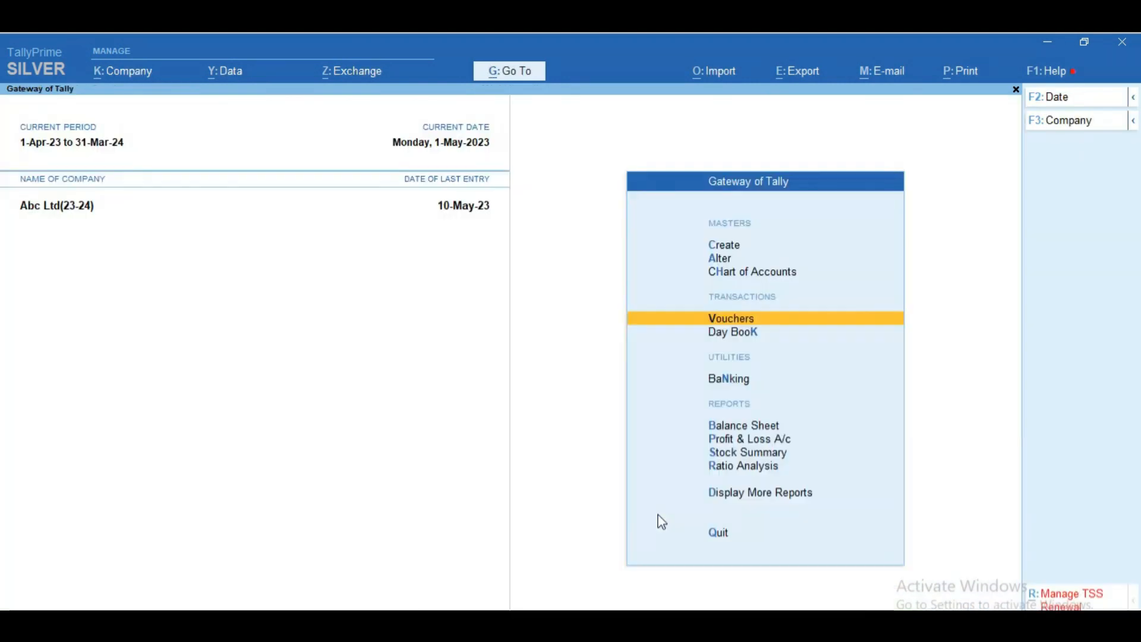
{"action": "key", "text": "d"}
{"action": "key", "text": "a"}
{"action": "key", "text": "s"}
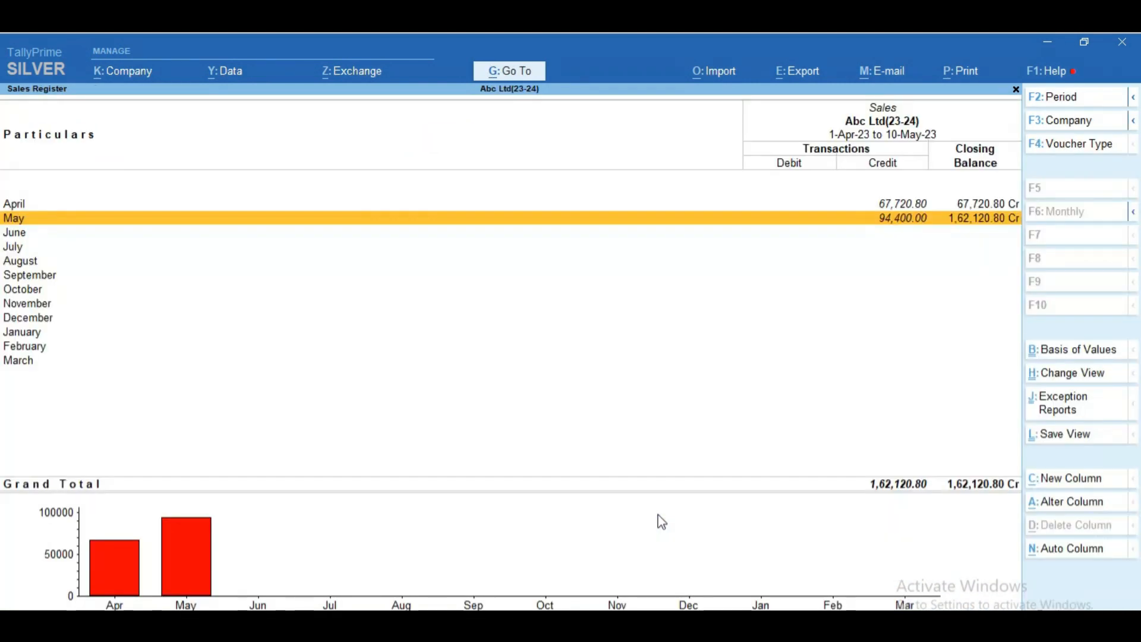
{"action": "key", "text": "Return"}
{"action": "key", "text": "Return"}
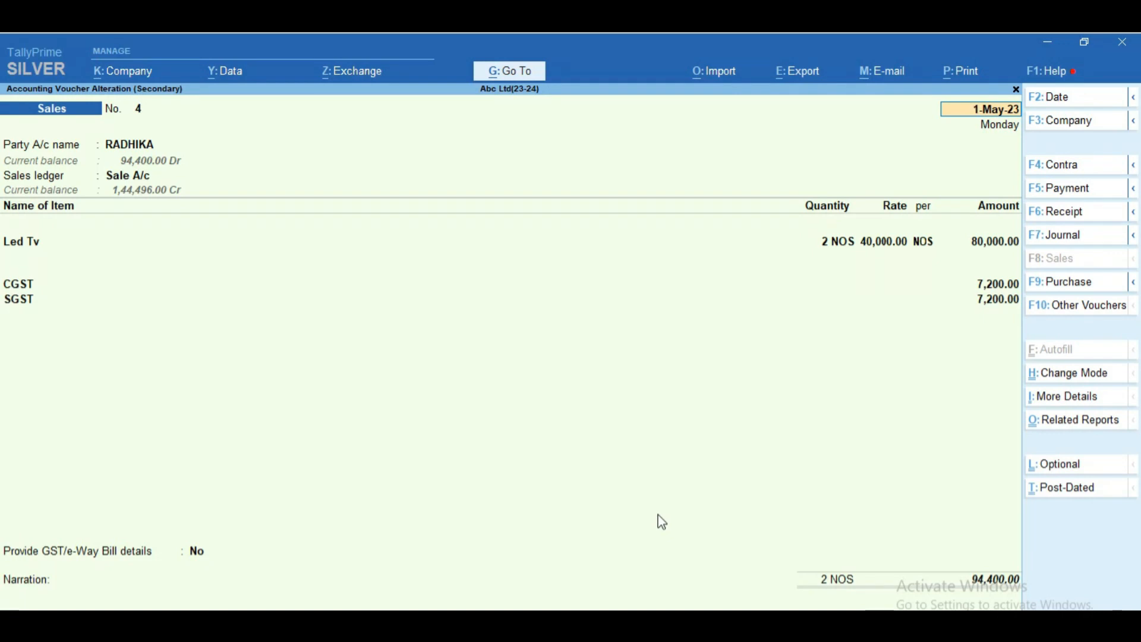
{"action": "key", "text": "BackSpace"}
{"action": "key", "text": "Escape"}
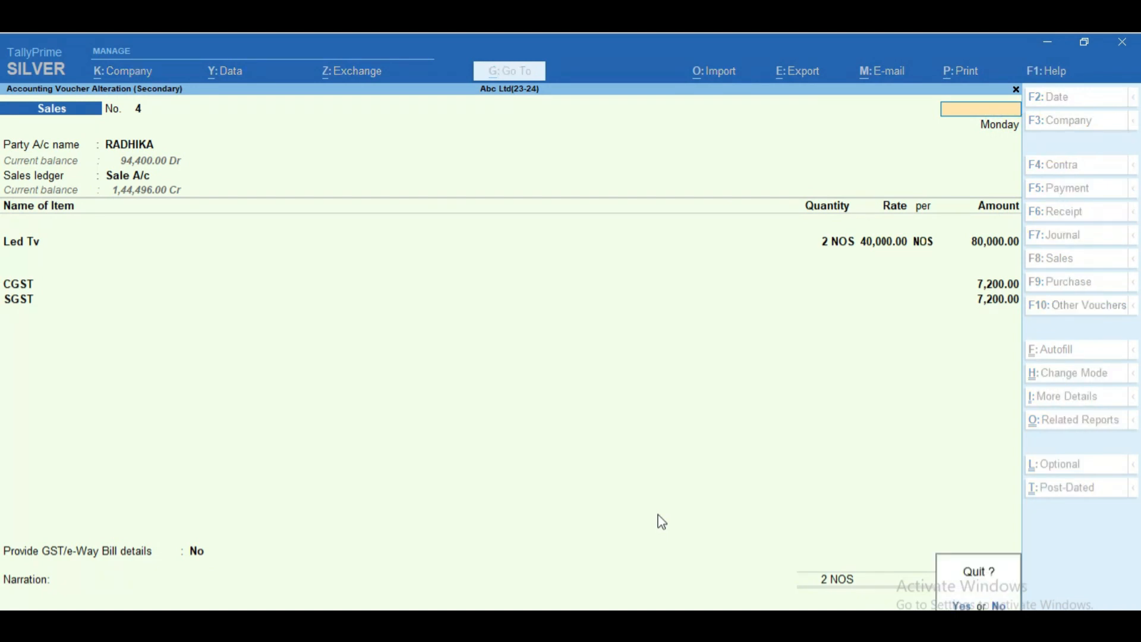
{"action": "key", "text": "y"}
{"action": "key", "text": "Escape"}
{"action": "key", "text": "Escape"}
{"action": "key", "text": "Escape"}
{"action": "key", "text": "Escape"}
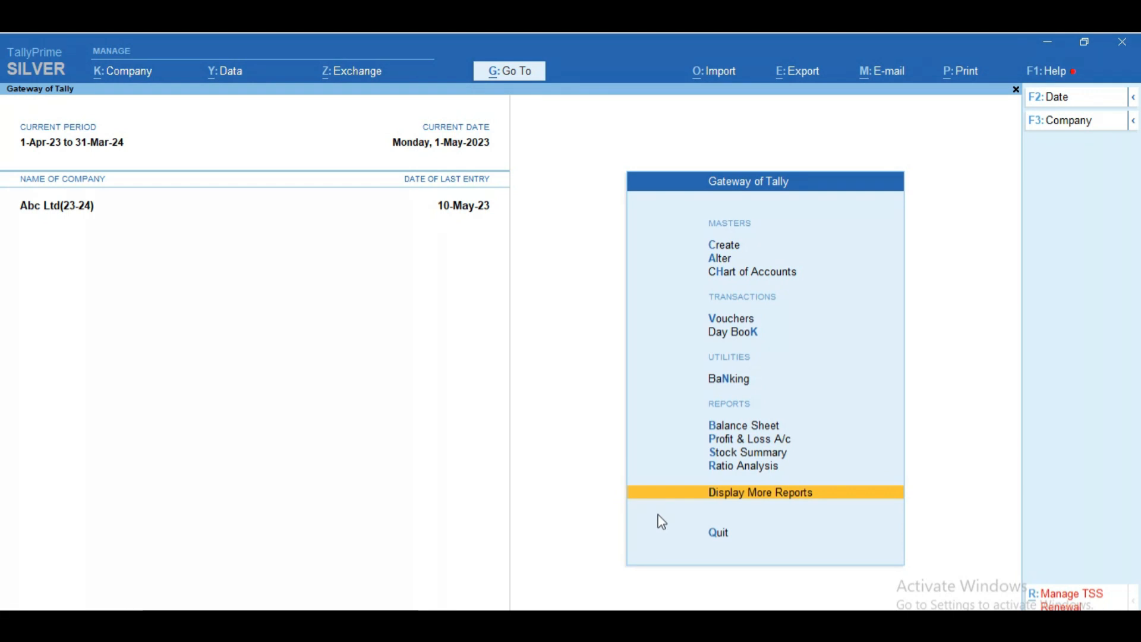
Step: Open voucher entry and switch to a new Credit Note voucher
{"action": "key", "text": "v"}
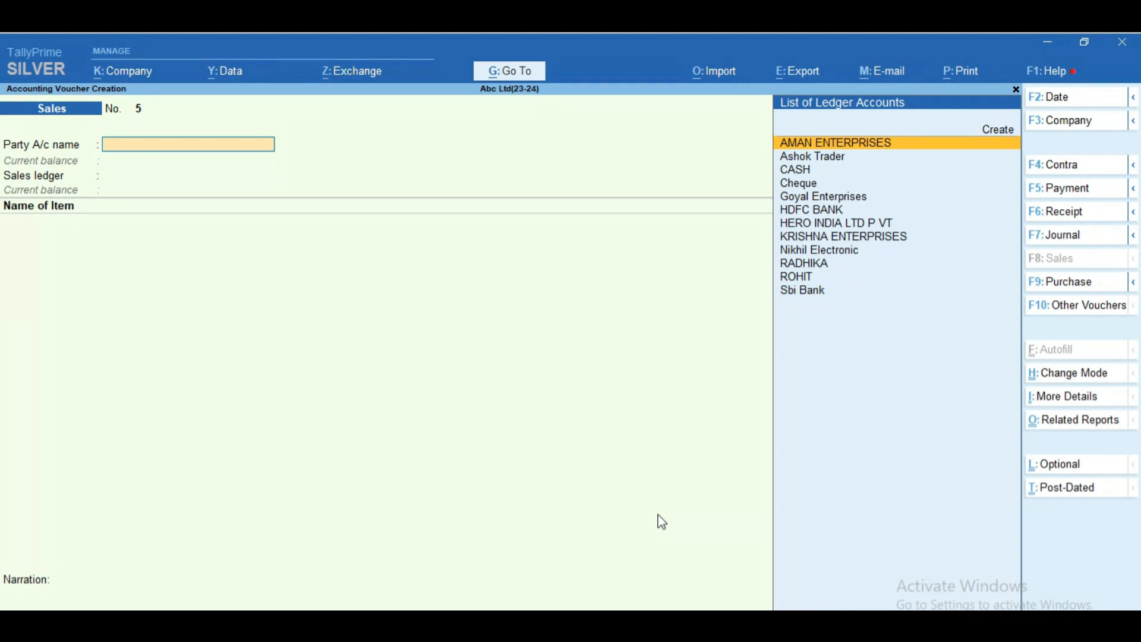
{"action": "key", "text": "alt"}
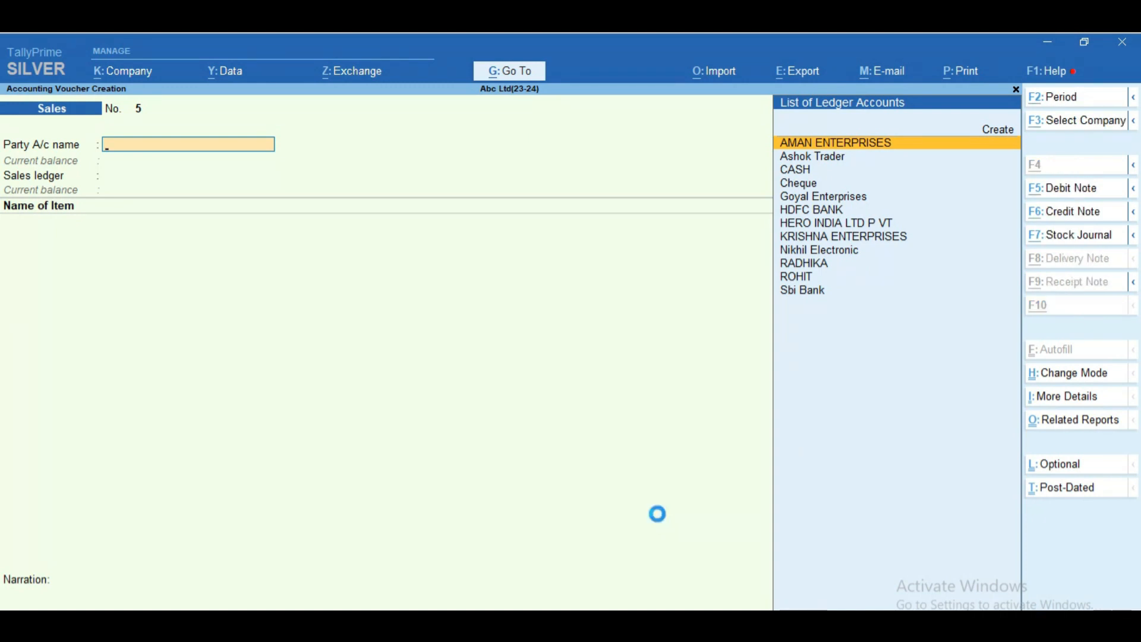
{"action": "key", "text": "alt+F6"}
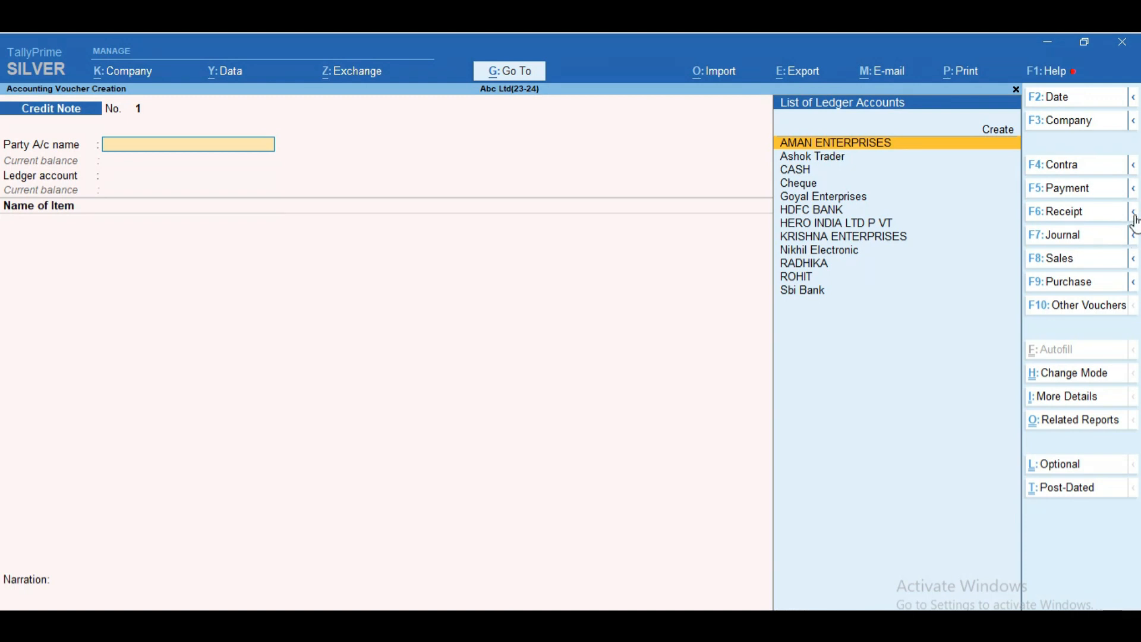
{"action": "left_click", "coordinate": [1135, 215]}
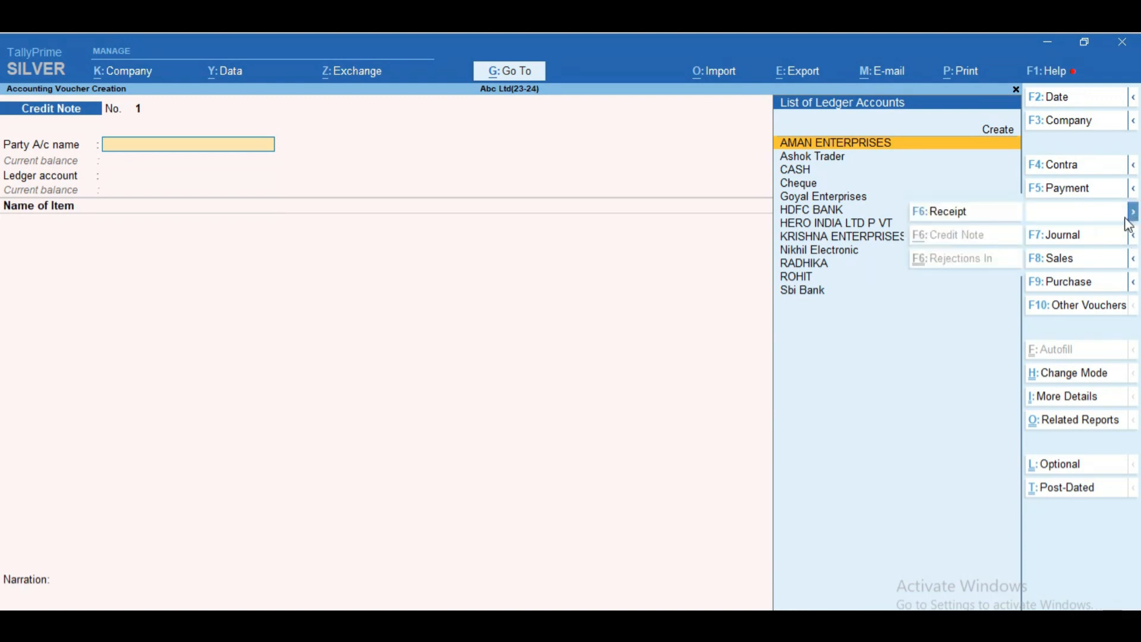
{"action": "left_click", "coordinate": [663, 307]}
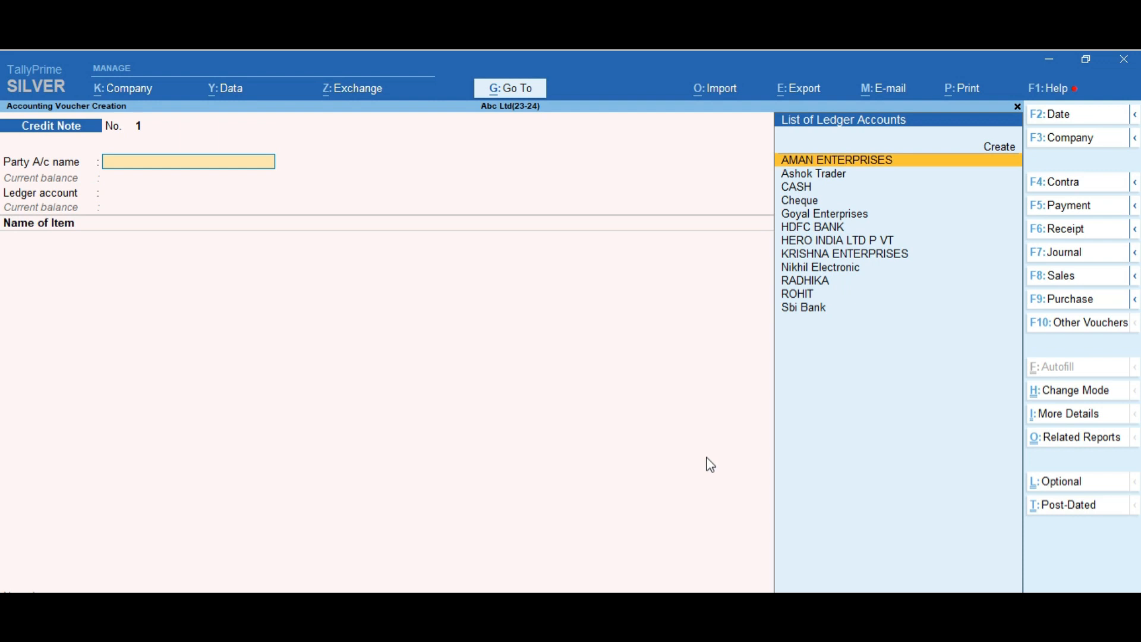
Step: Set the credit note's voucher date to 1-5-2023 and select the customer's ledger as the party account
{"action": "key", "text": "F2"}
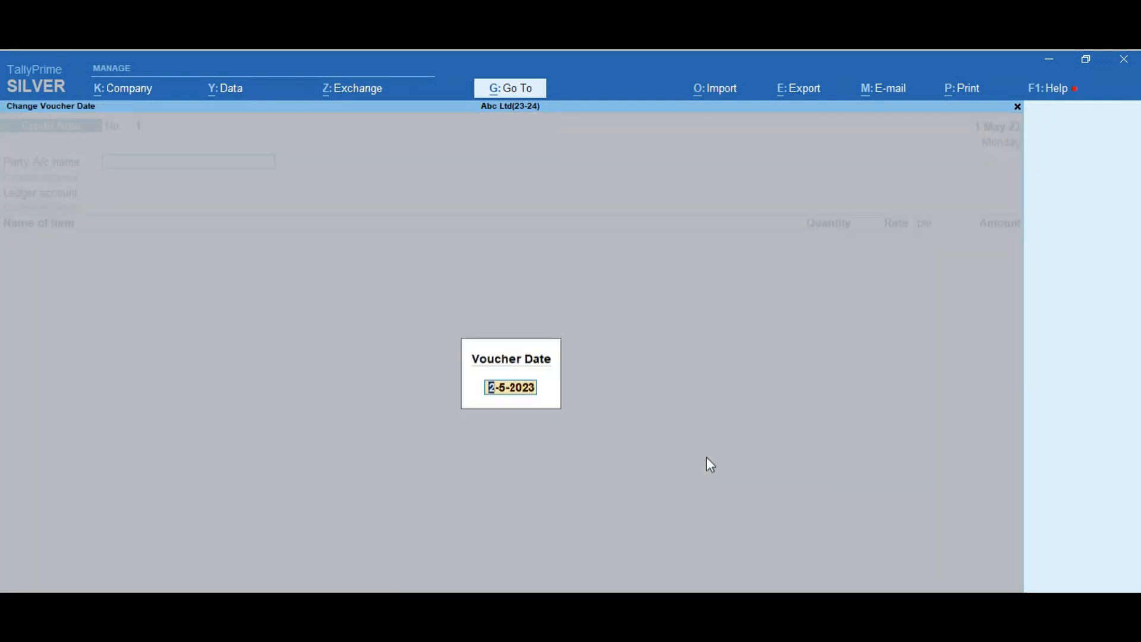
{"action": "type", "text": "1-5"}
{"action": "key", "text": "Return"}
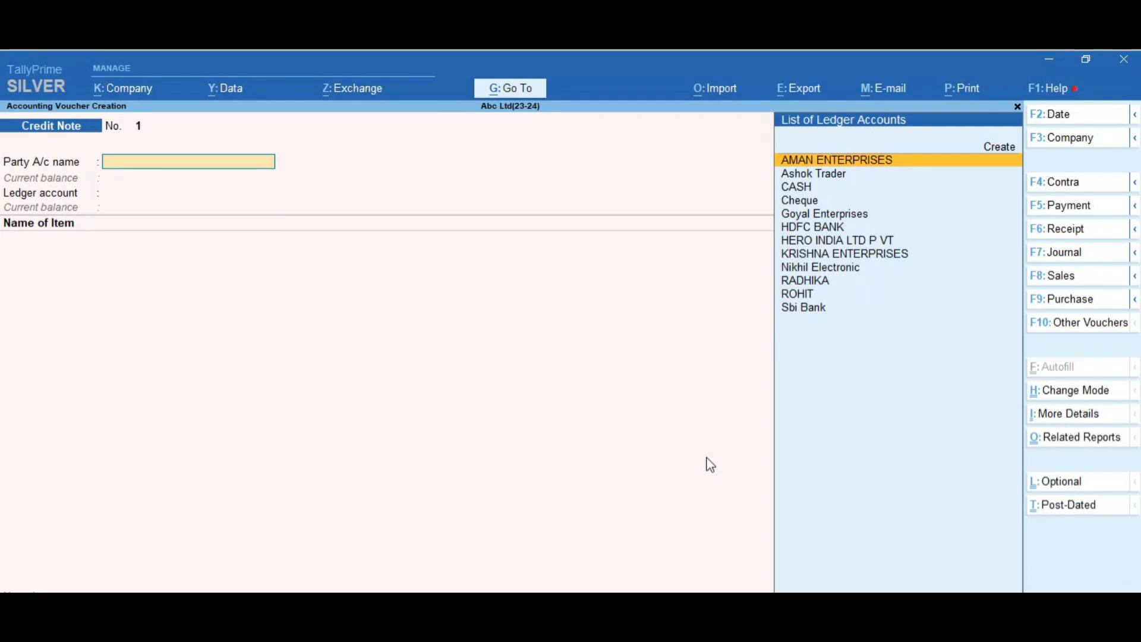
{"action": "type", "text": "Radh"}
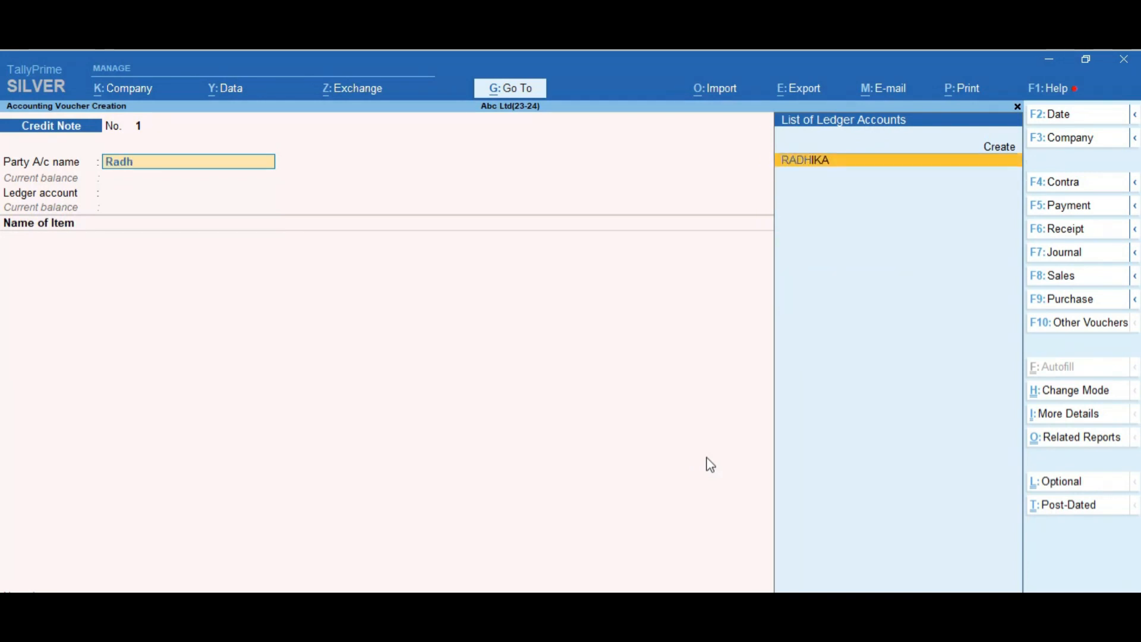
{"action": "key", "text": "Return"}
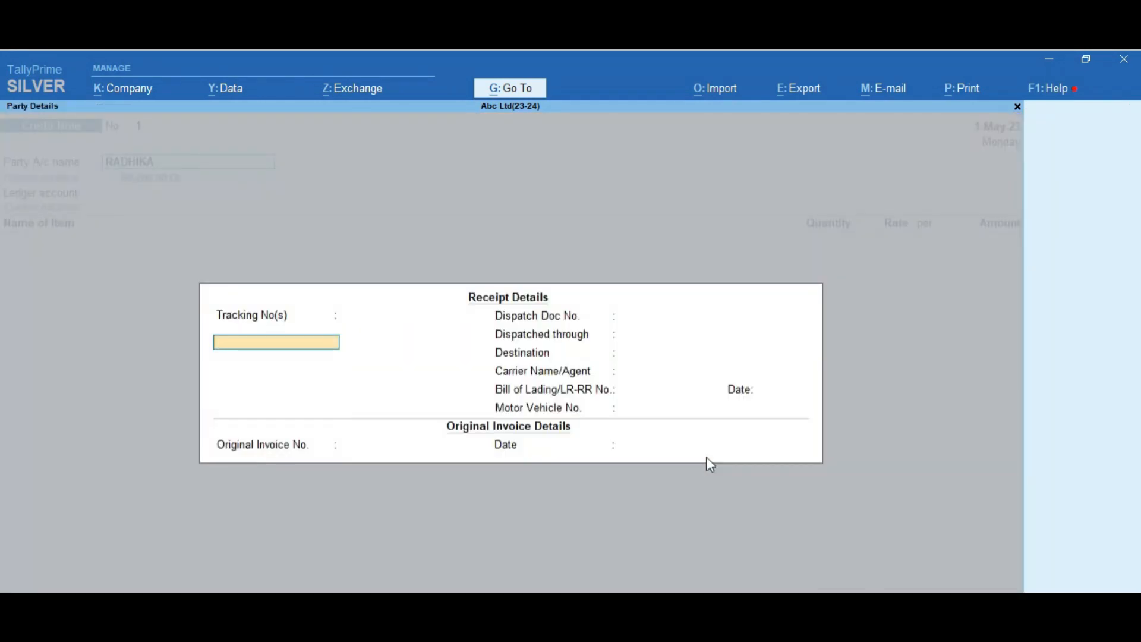
Step: Leave the receipt details blank, enter original invoice no. 4 dated 1-May-23, and accept the default party details
{"action": "key", "text": "Return"}
{"action": "key", "text": "Return"}
{"action": "key", "text": "Return"}
{"action": "key", "text": "Return"}
{"action": "key", "text": "Return"}
{"action": "key", "text": "Return"}
{"action": "key", "text": "Return"}
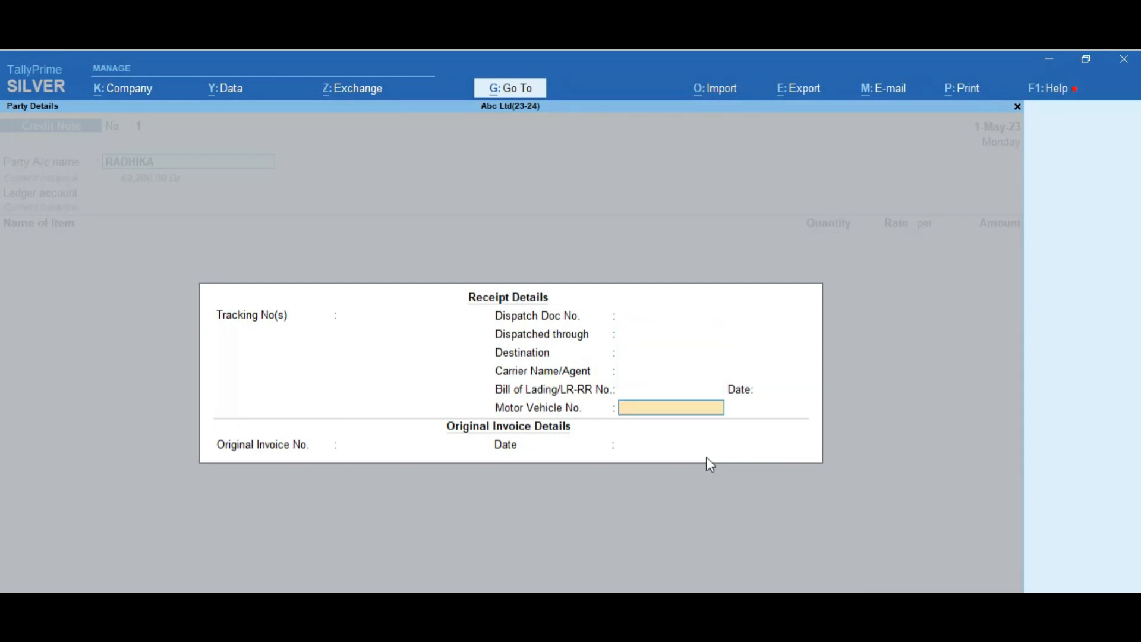
{"action": "key", "text": "Return"}
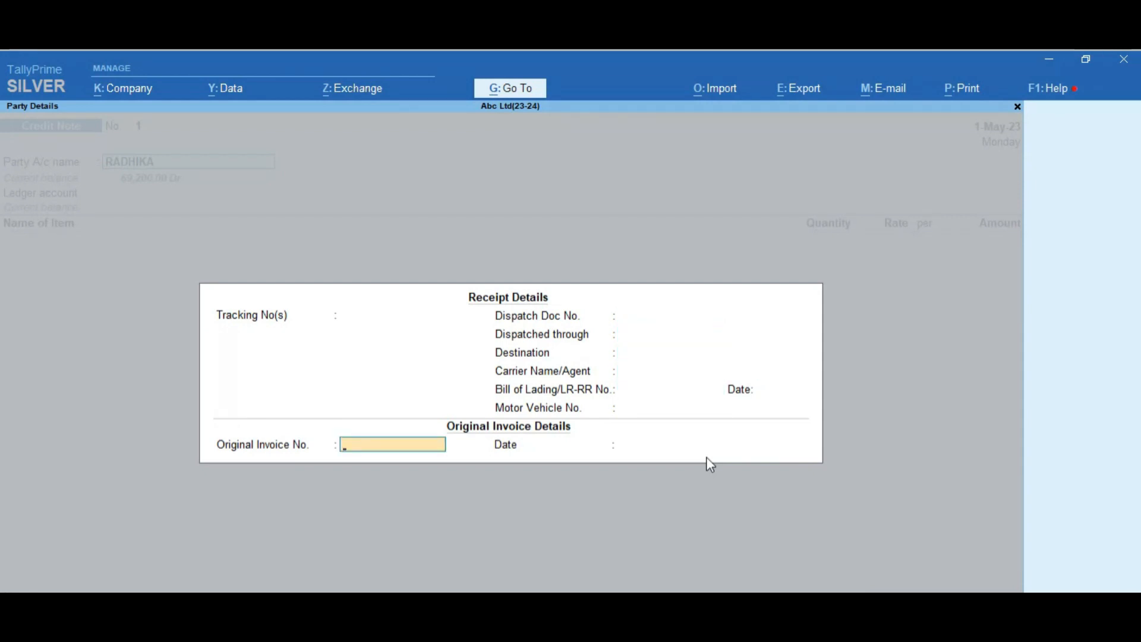
{"action": "type", "text": "4"}
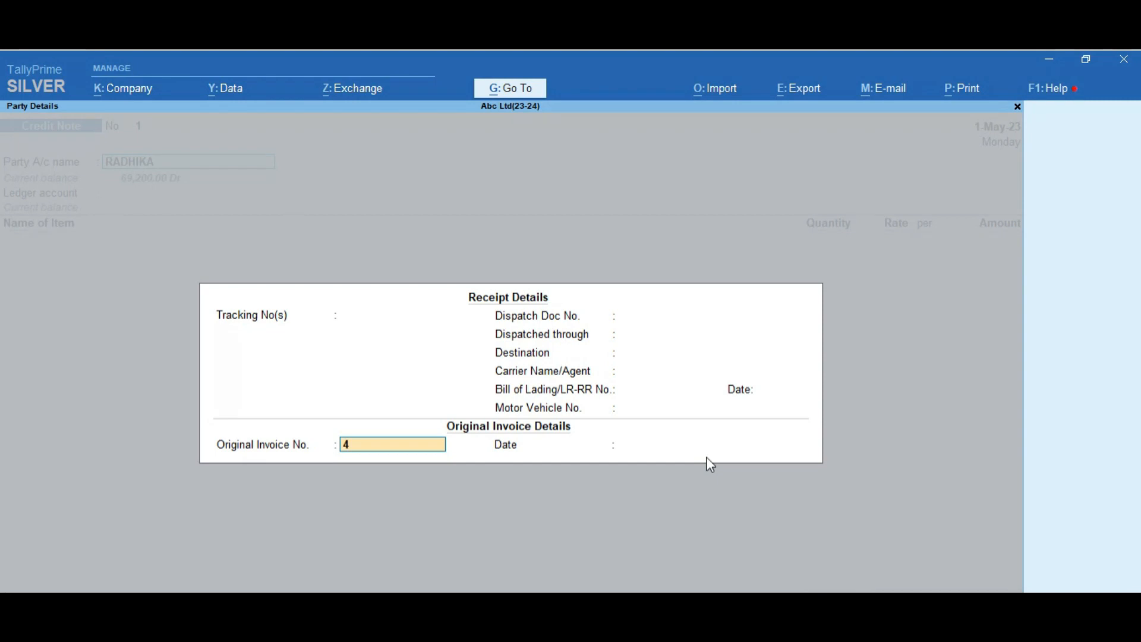
{"action": "key", "text": "Return"}
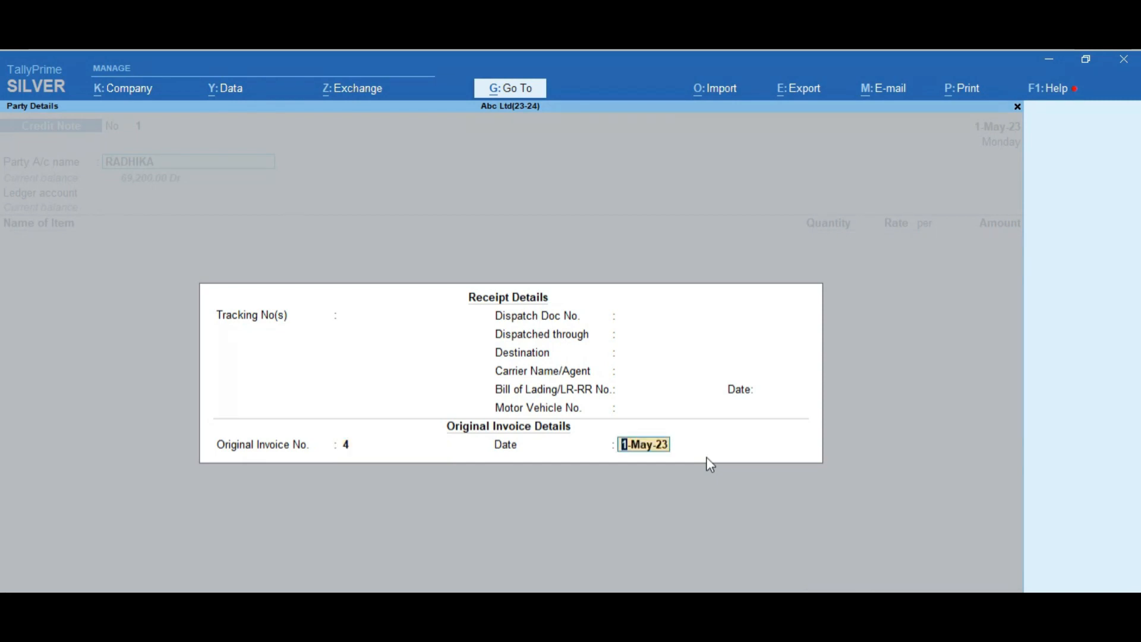
{"action": "key", "text": "Return"}
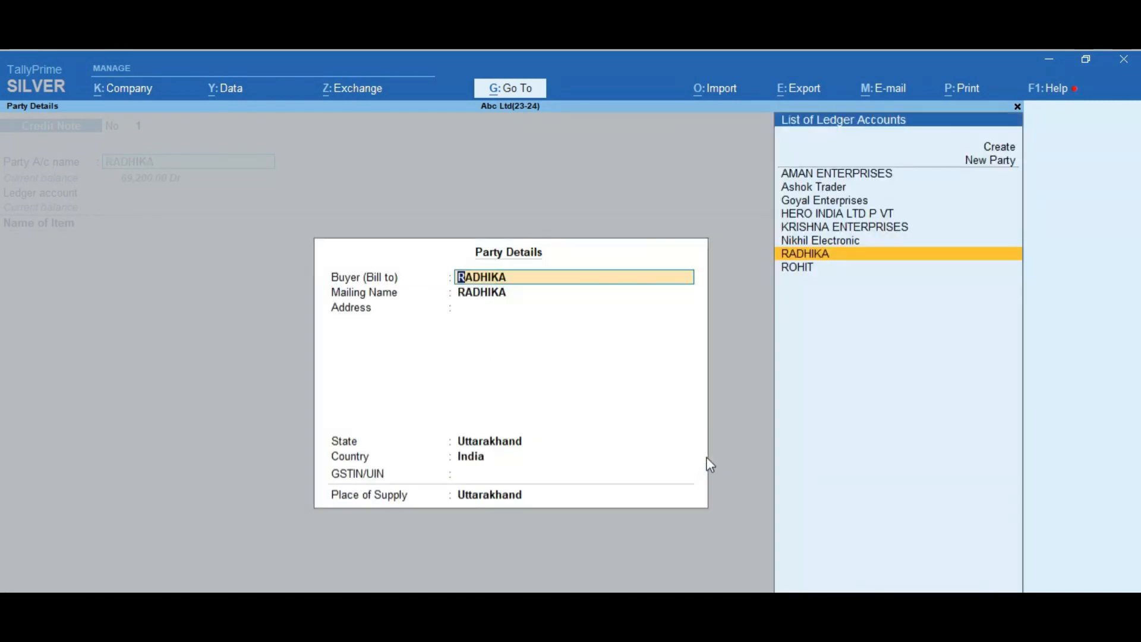
{"action": "key", "text": "ctrl+a"}
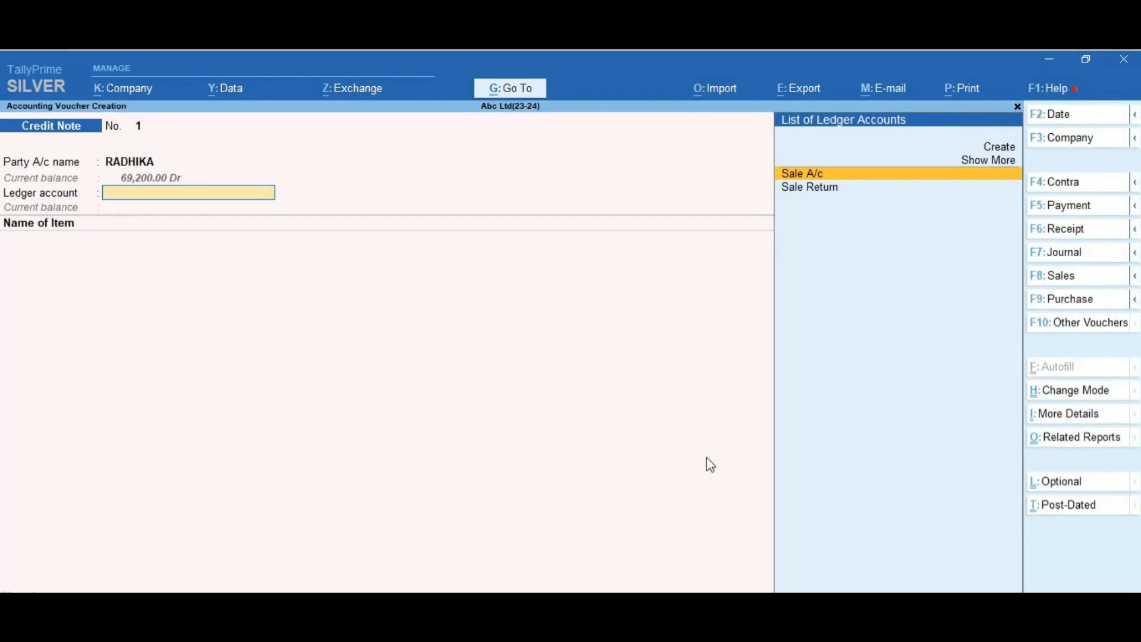
Step: Select Sale Return as the ledger account and add 1 NOS of Led Tv at a rate of 40,000
{"action": "key", "text": "Down"}
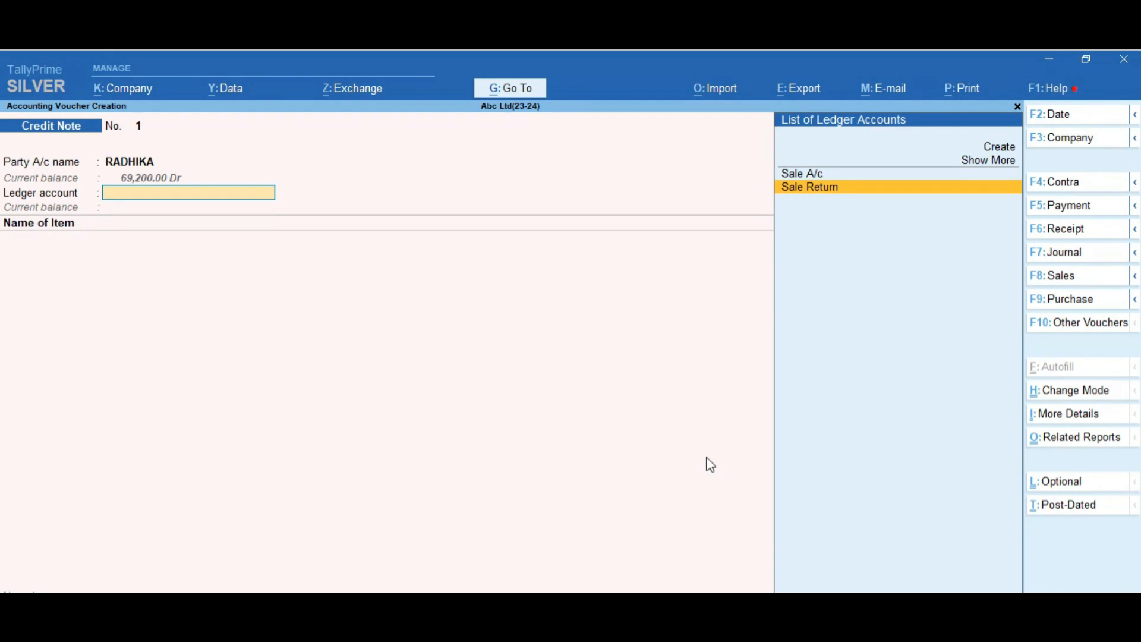
{"action": "key", "text": "Return"}
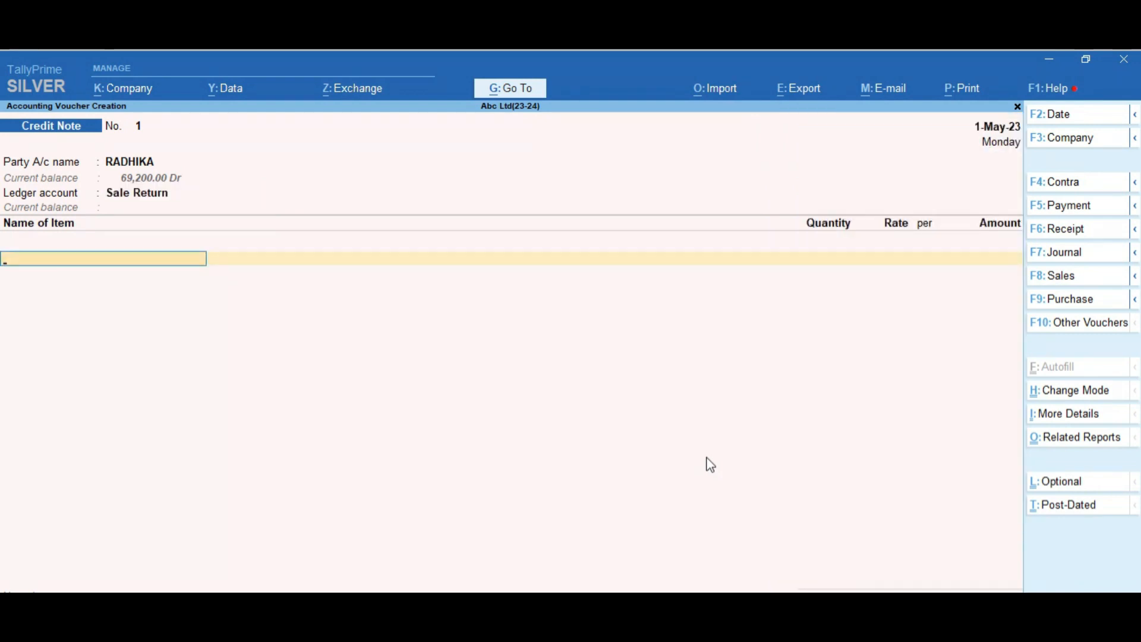
{"action": "type", "text": "Led"}
{"action": "key", "text": "Return"}
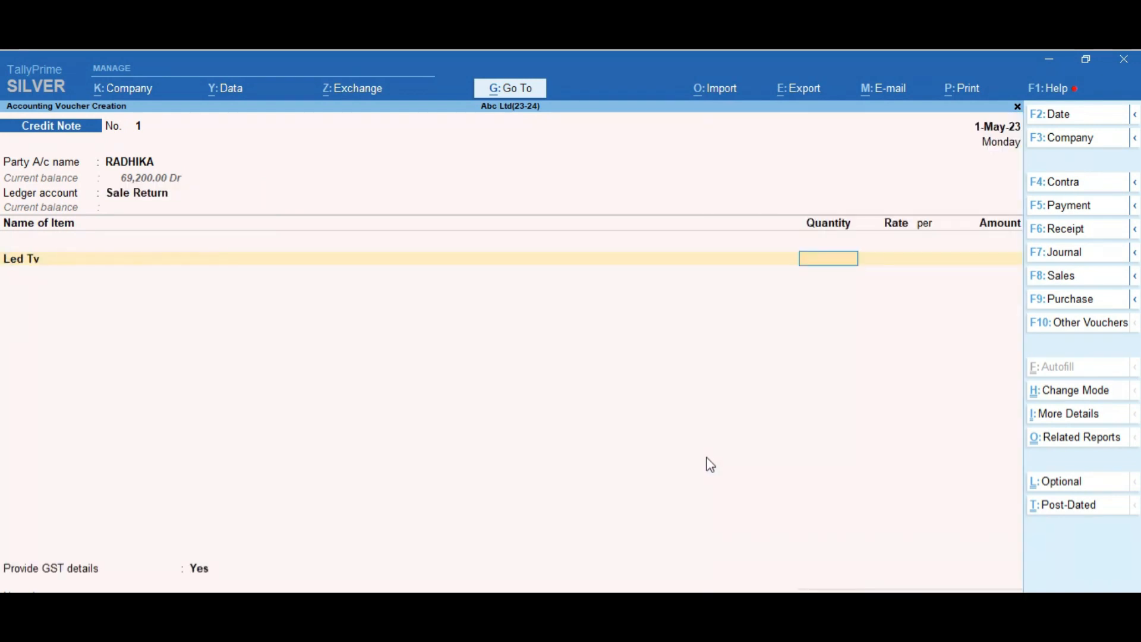
{"action": "type", "text": "1"}
{"action": "key", "text": "Return"}
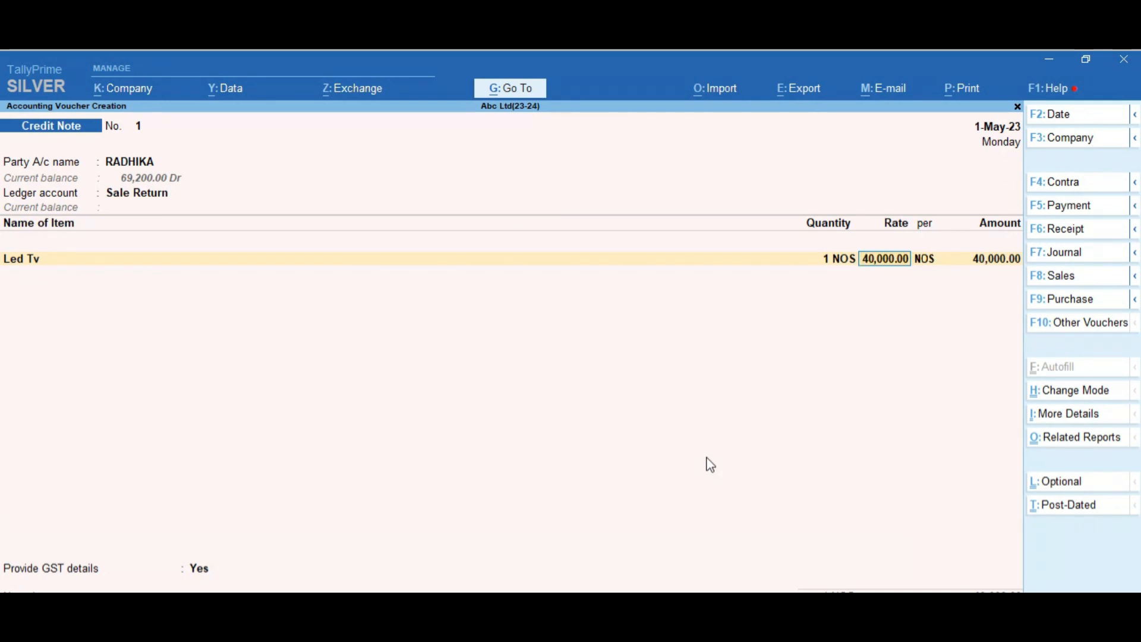
{"action": "key", "text": "Return"}
{"action": "key", "text": "Return"}
{"action": "key", "text": "Return"}
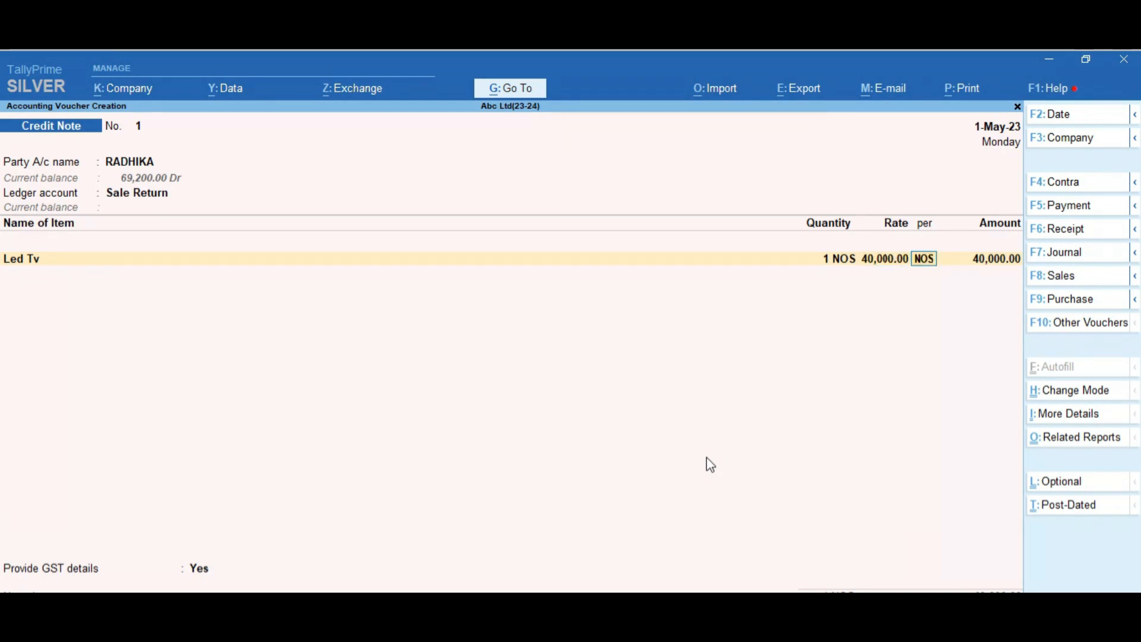
{"action": "key", "text": "Return"}
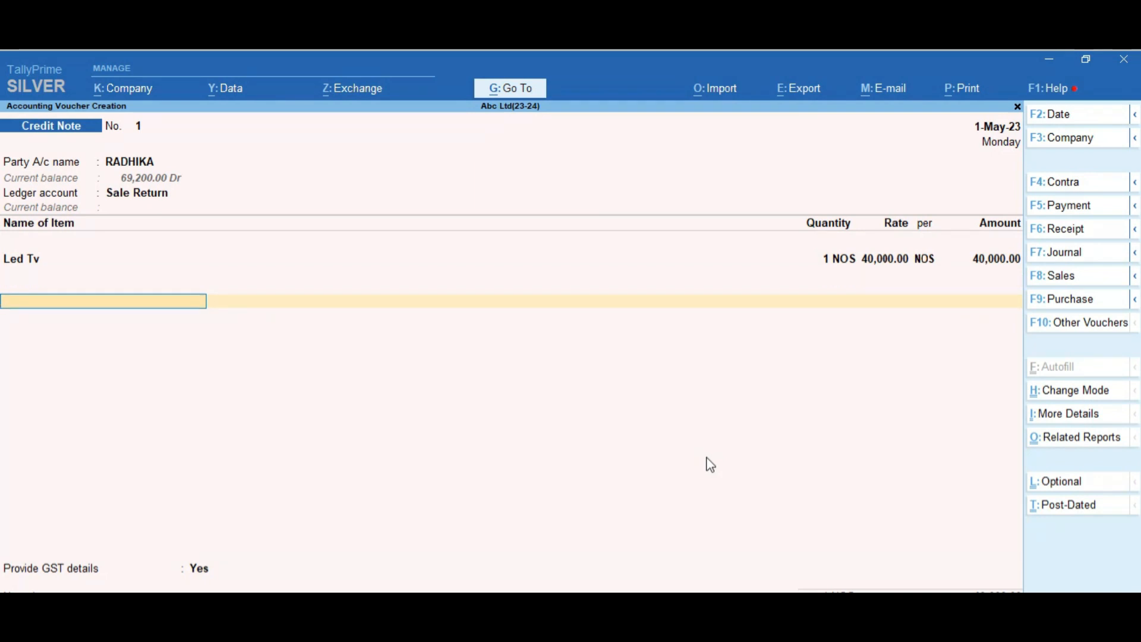
Step: Add the CGST and SGST tax ledgers to the credit note below the Led Tv item and end the ledger list
{"action": "type", "text": "cgst"}
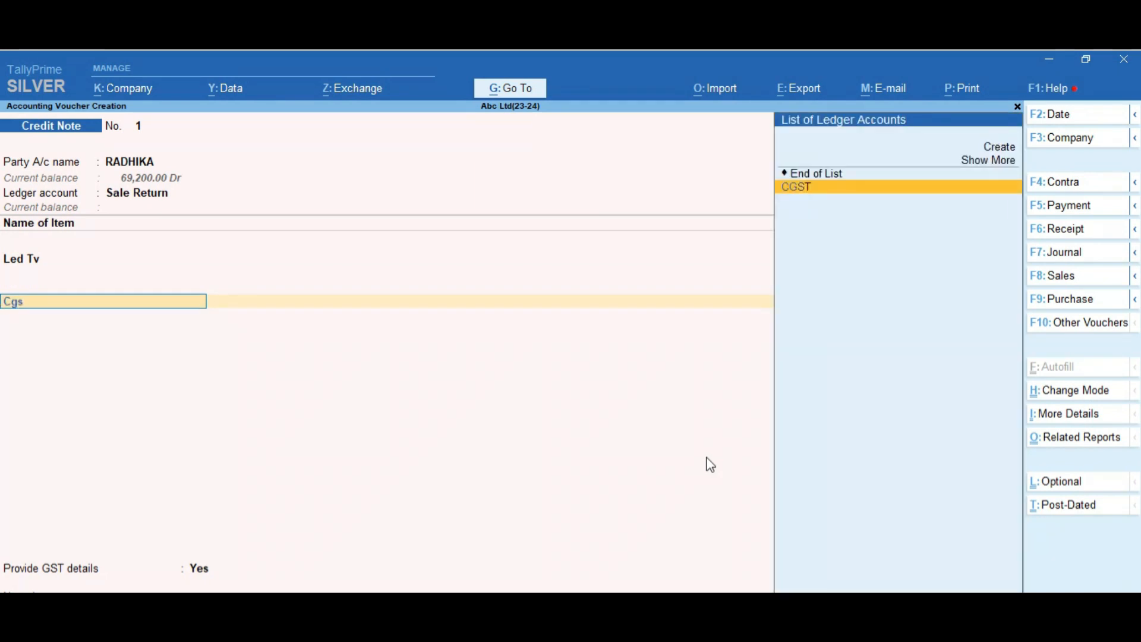
{"action": "key", "text": "Return"}
{"action": "key", "text": "Return"}
{"action": "type", "text": "Sg"}
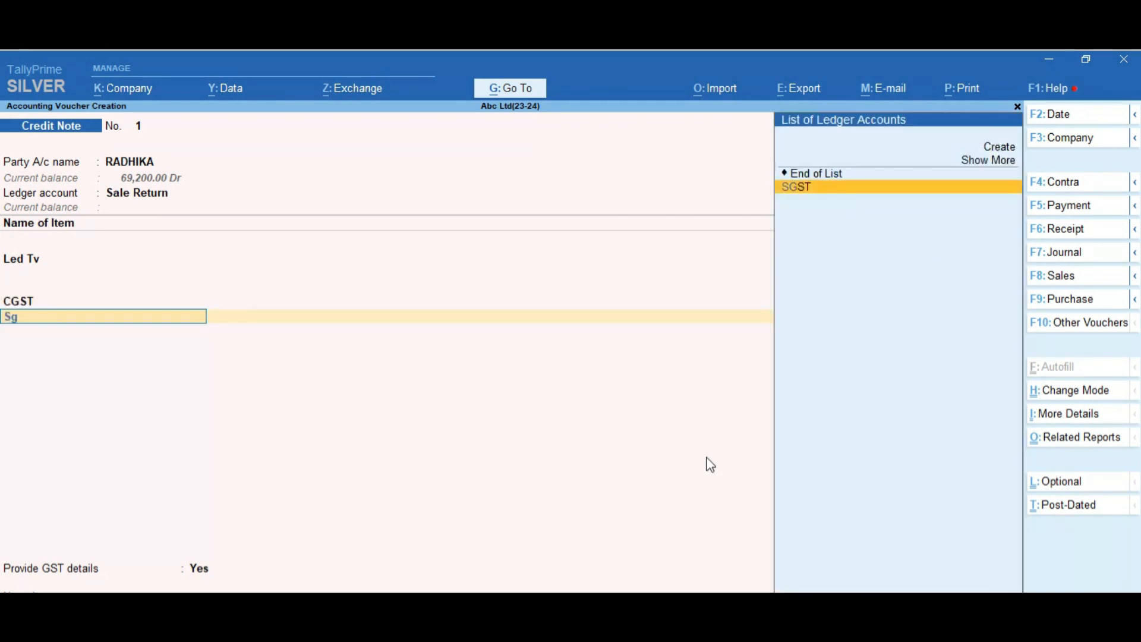
{"action": "key", "text": "Return"}
{"action": "key", "text": "Return"}
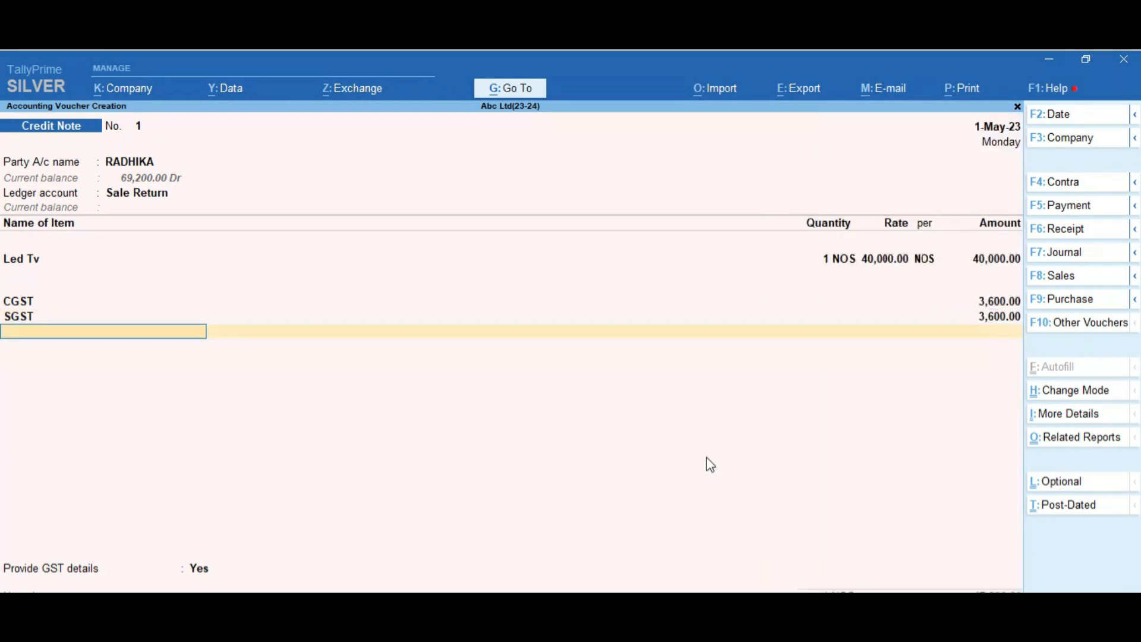
{"action": "key", "text": "Return"}
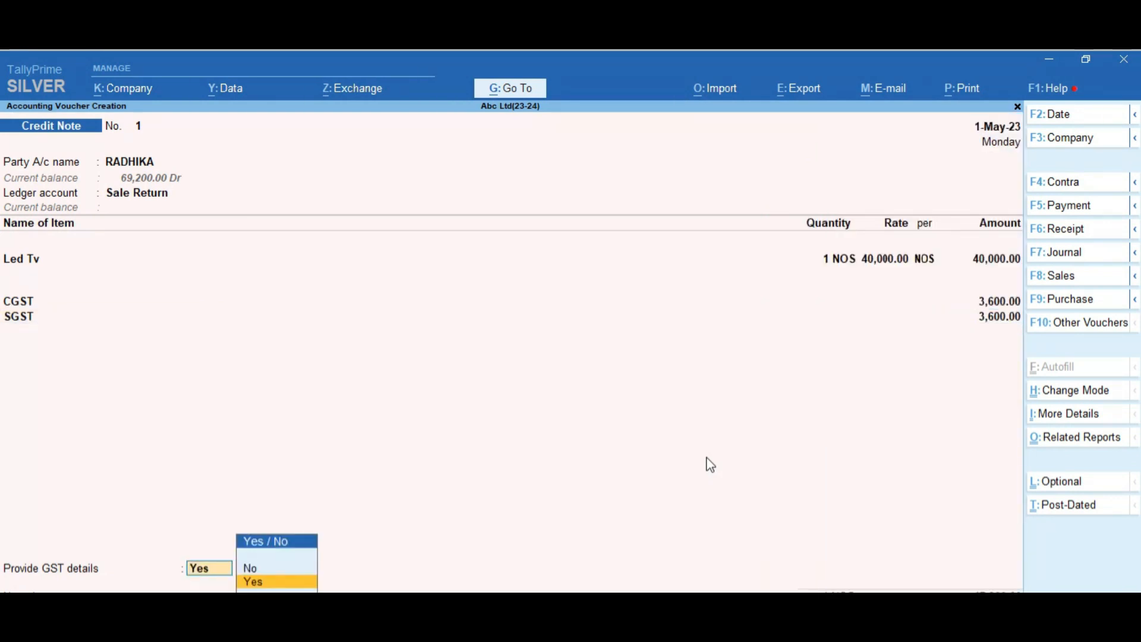
Step: Provide GST details with reason 01-Sales Return and buyer's debit note no. 5 dated 3/5, and save the credit note
{"action": "key", "text": "Return"}
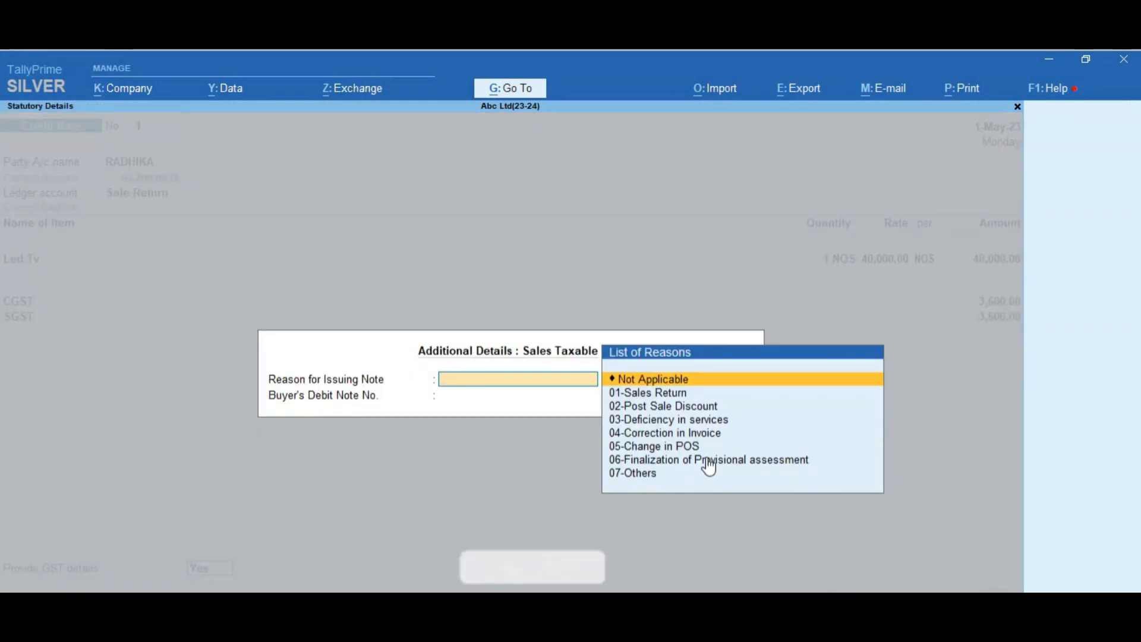
{"action": "key", "text": "Down"}
{"action": "key", "text": "Return"}
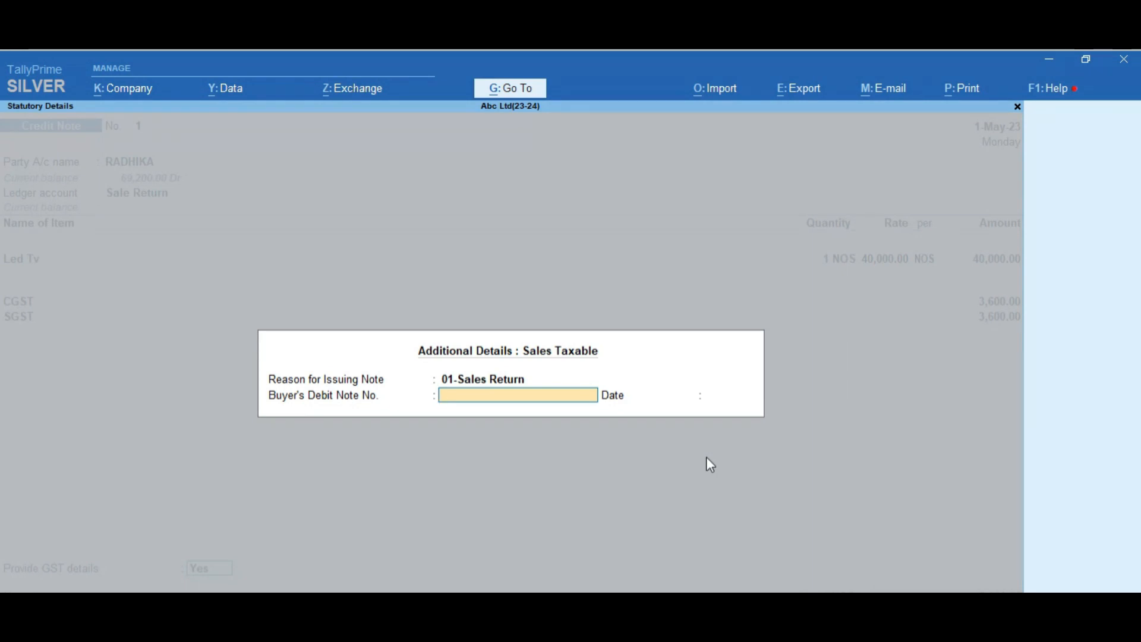
{"action": "type", "text": "5"}
{"action": "key", "text": "Return"}
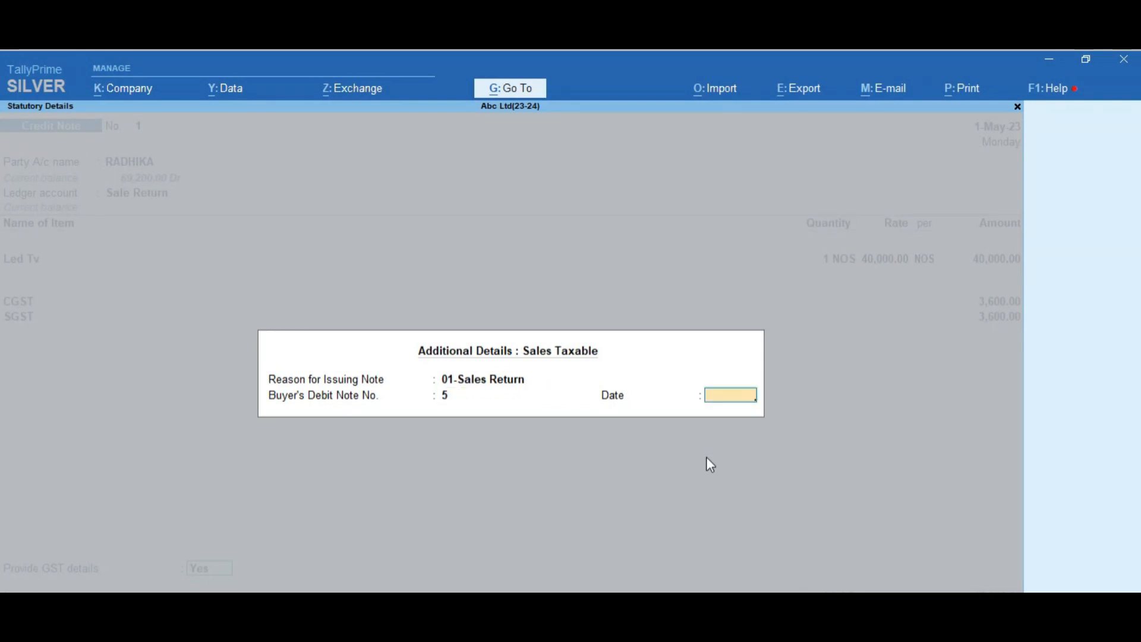
{"action": "type", "text": "3/5"}
{"action": "key", "text": "Return"}
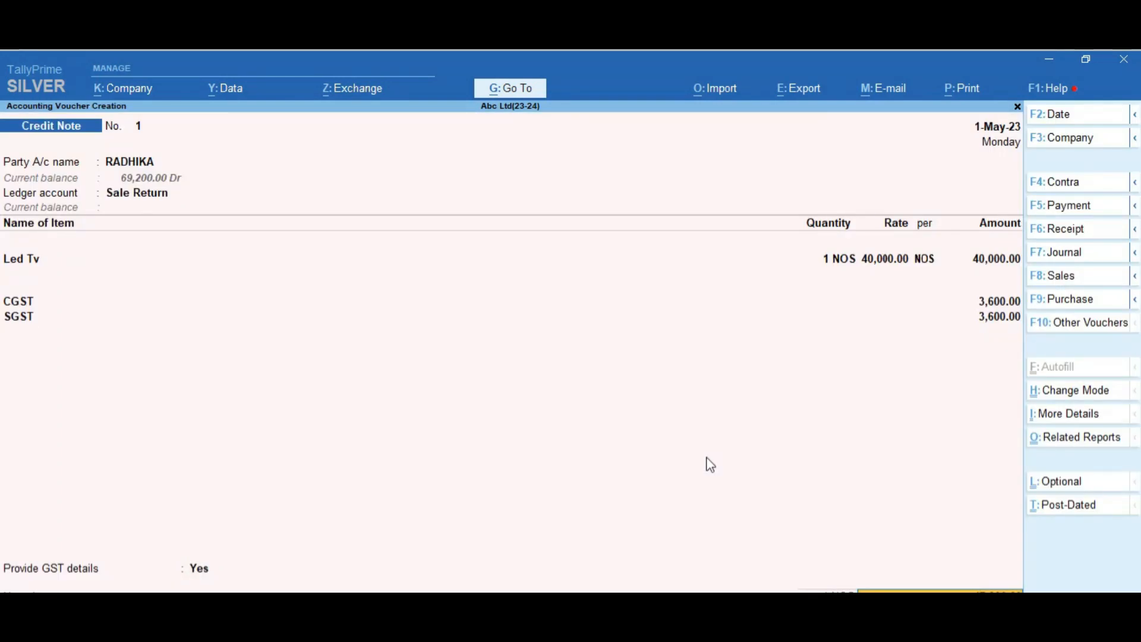
{"action": "key", "text": "Return"}
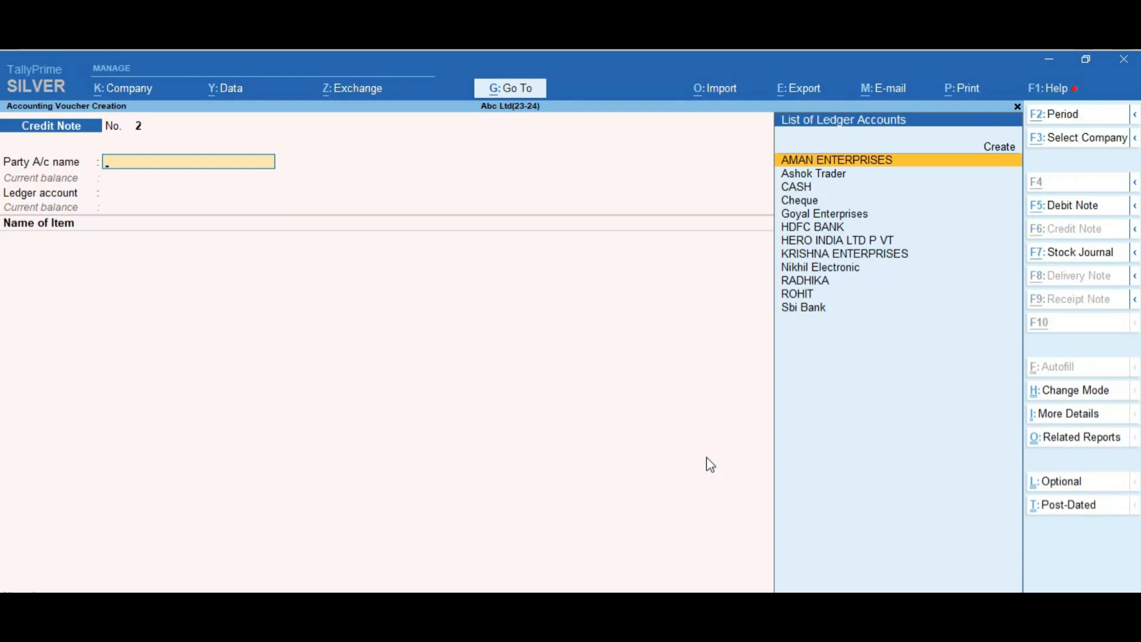
Step: Open the Ledger Vouchers report for the customer's account
{"action": "key", "text": "alt+g"}
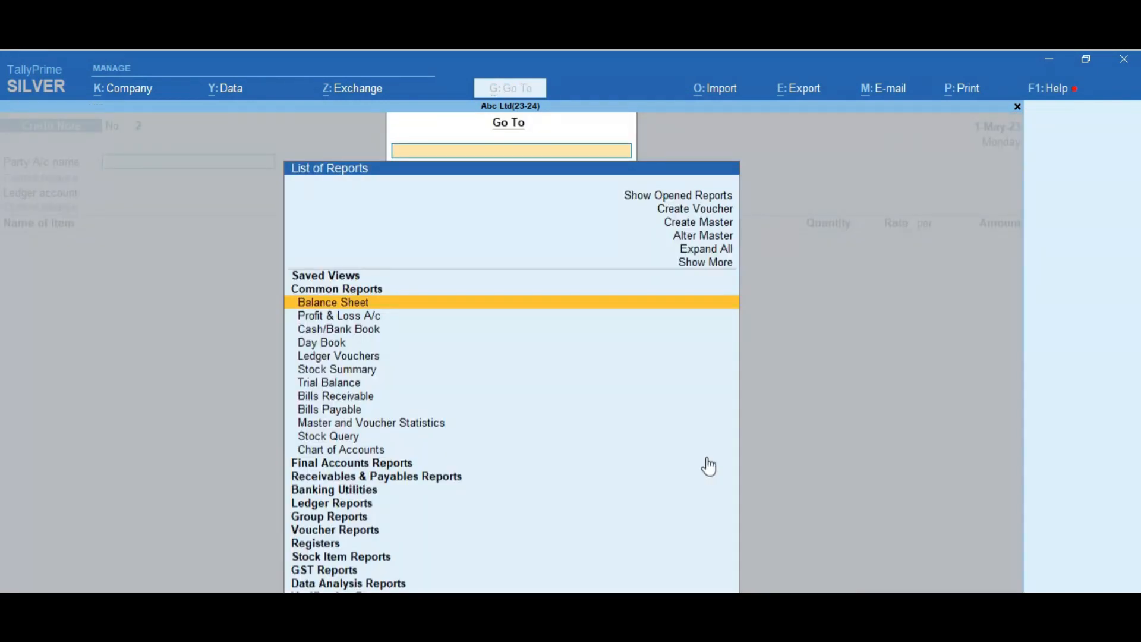
{"action": "key", "text": "Down"}
{"action": "key", "text": "Down"}
{"action": "key", "text": "Down"}
{"action": "key", "text": "Down"}
{"action": "key", "text": "Return"}
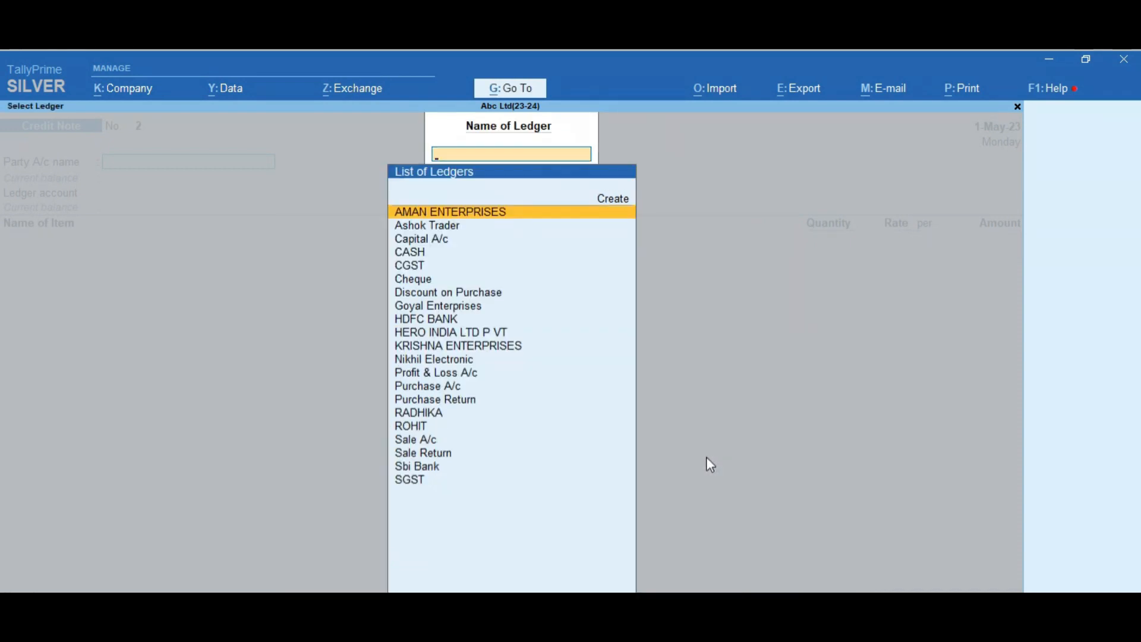
{"action": "type", "text": "Ra"}
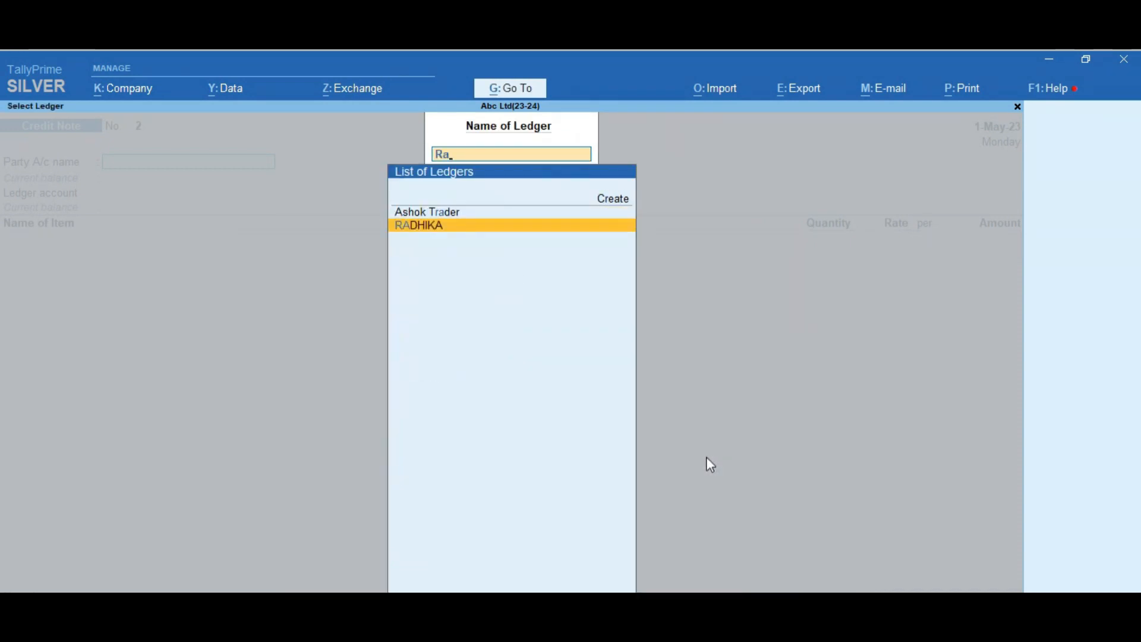
{"action": "key", "text": "Return"}
Step: Inspect the customer's Led Tv sales voucher, return to the ledger without changing it, and open the Sale Return credit note
{"action": "key", "text": "Return"}
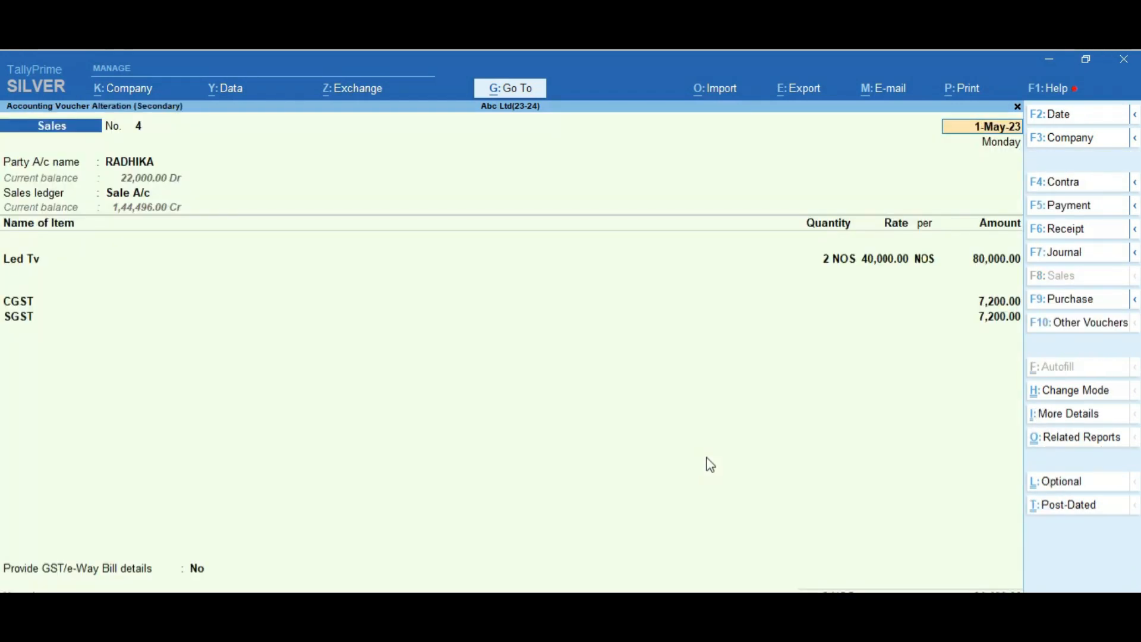
{"action": "key", "text": "Return"}
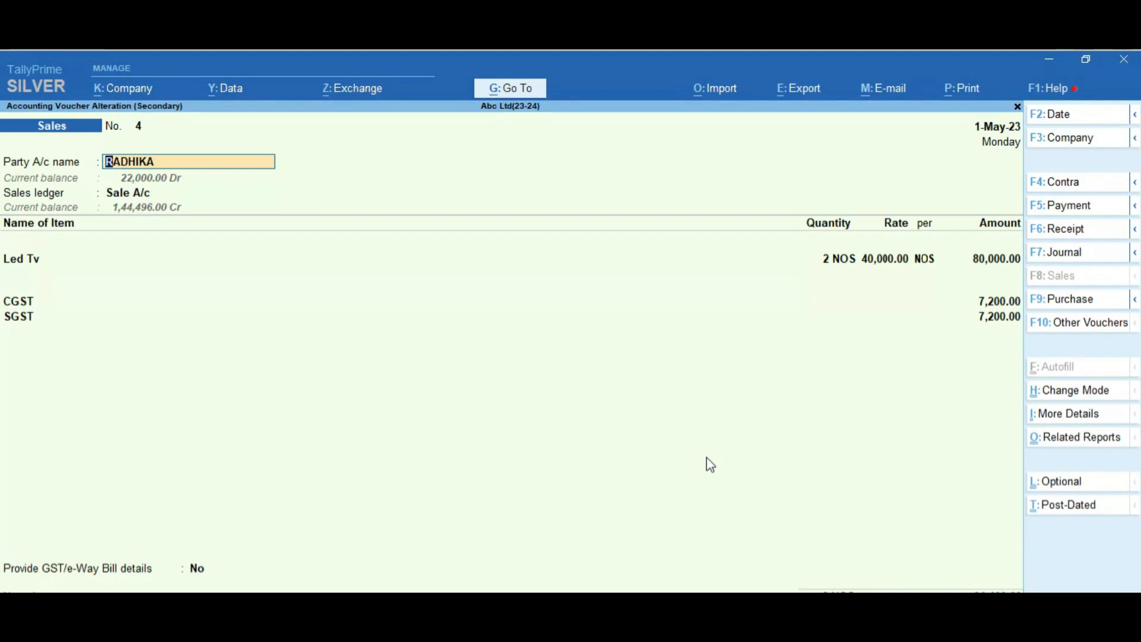
{"action": "key", "text": "BackSpace"}
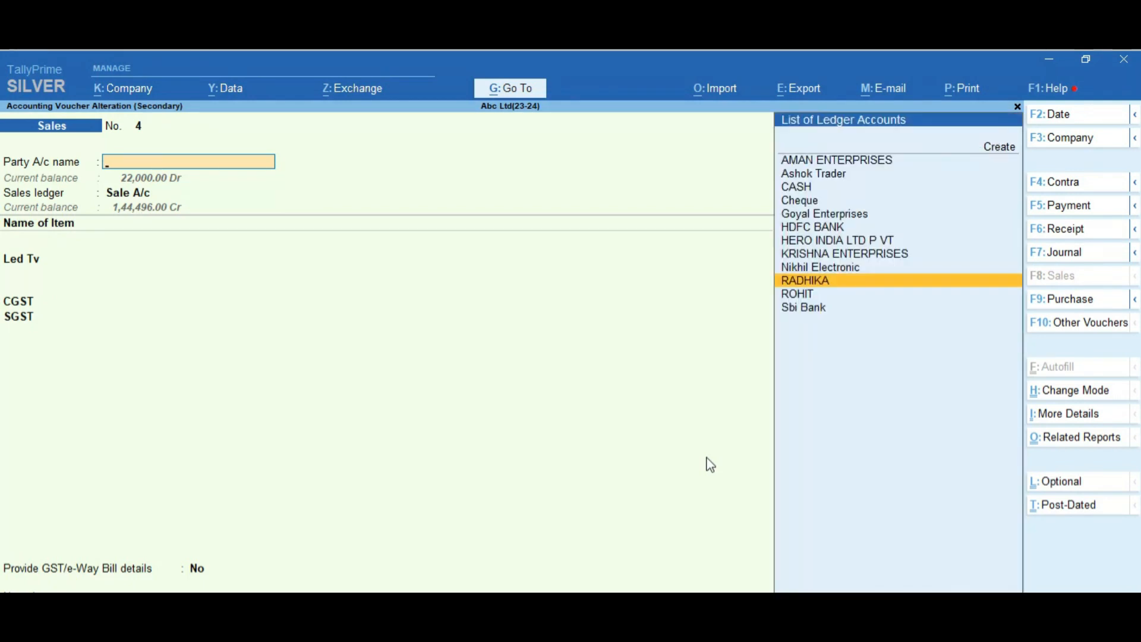
{"action": "key", "text": "Escape"}
{"action": "key", "text": "Down"}
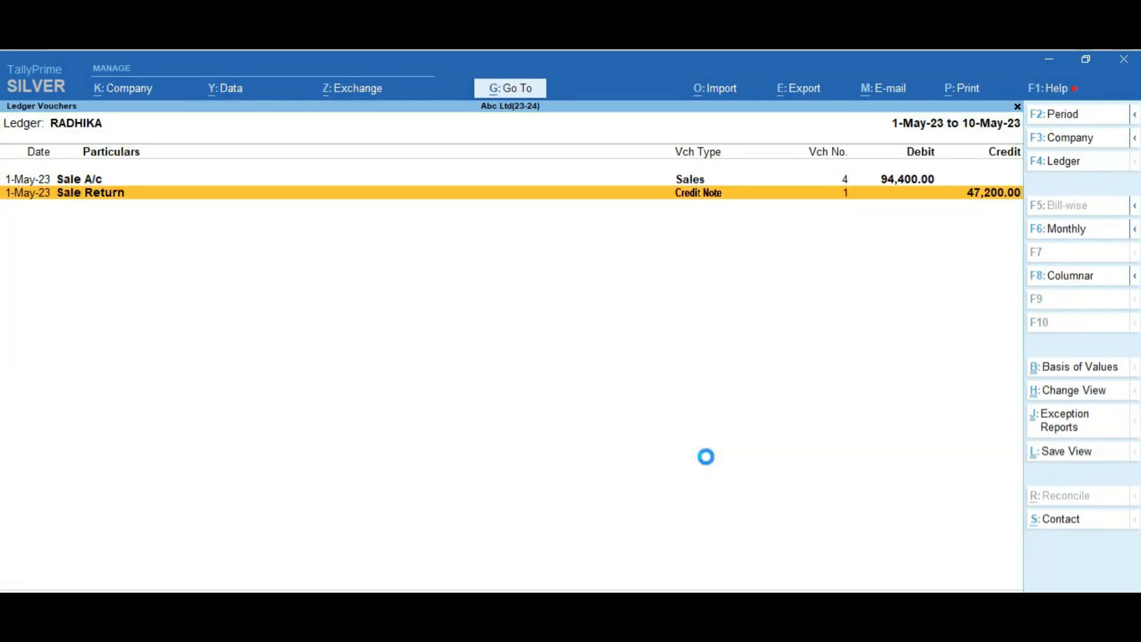
{"action": "key", "text": "Return"}
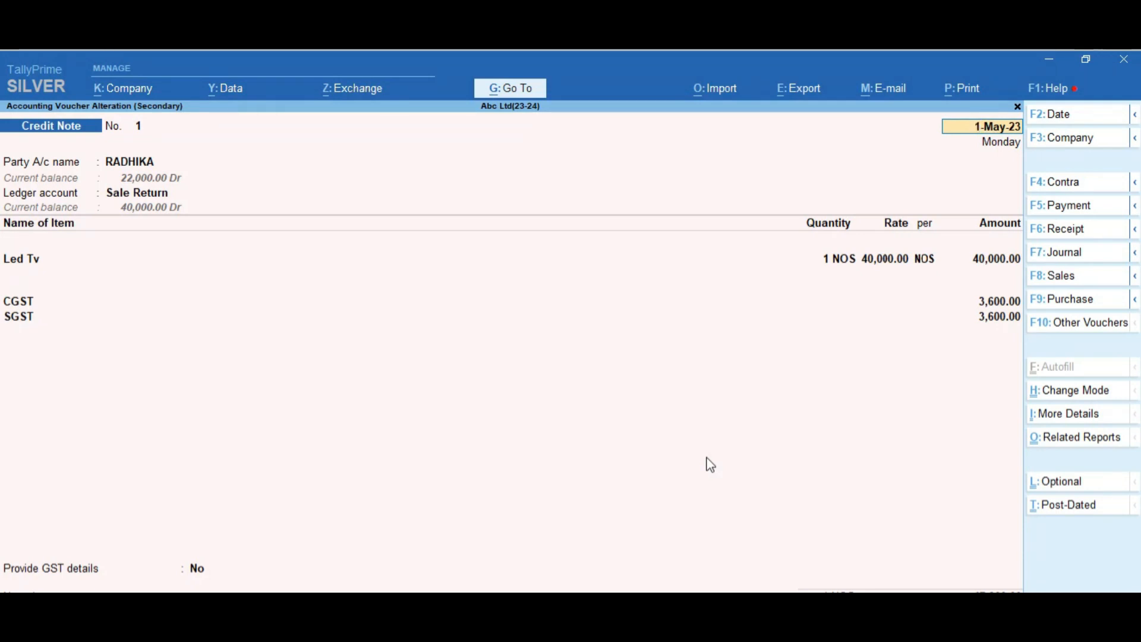
Step: Close the Sale Return credit note without saving changes and leave the customer's ledger report
{"action": "key", "text": "BackSpace"}
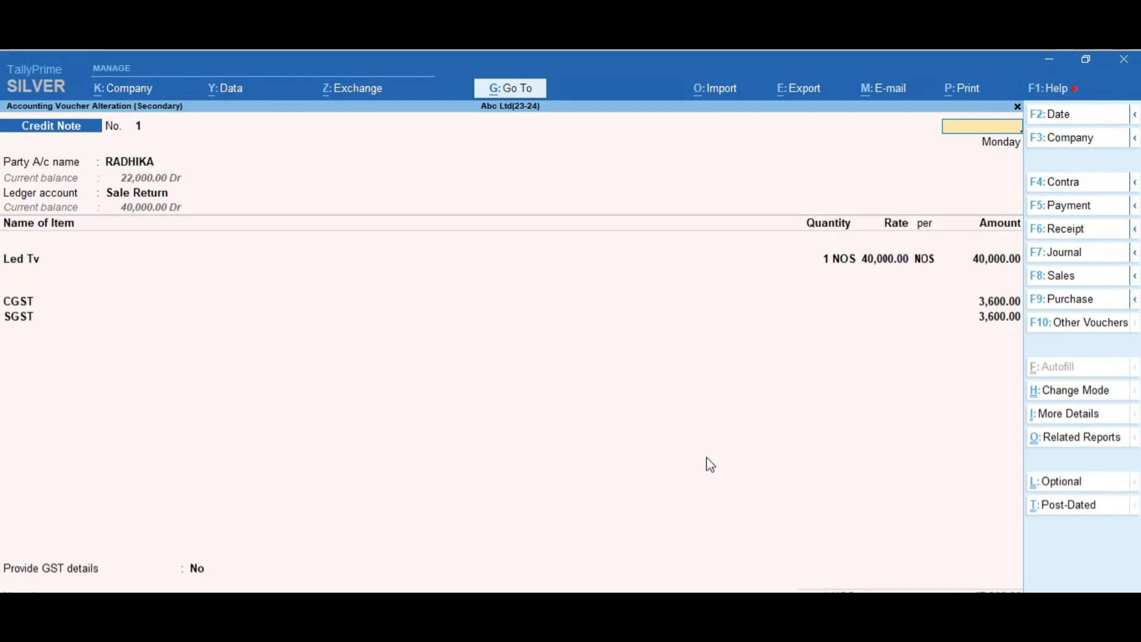
{"action": "key", "text": "Escape"}
{"action": "key", "text": "y"}
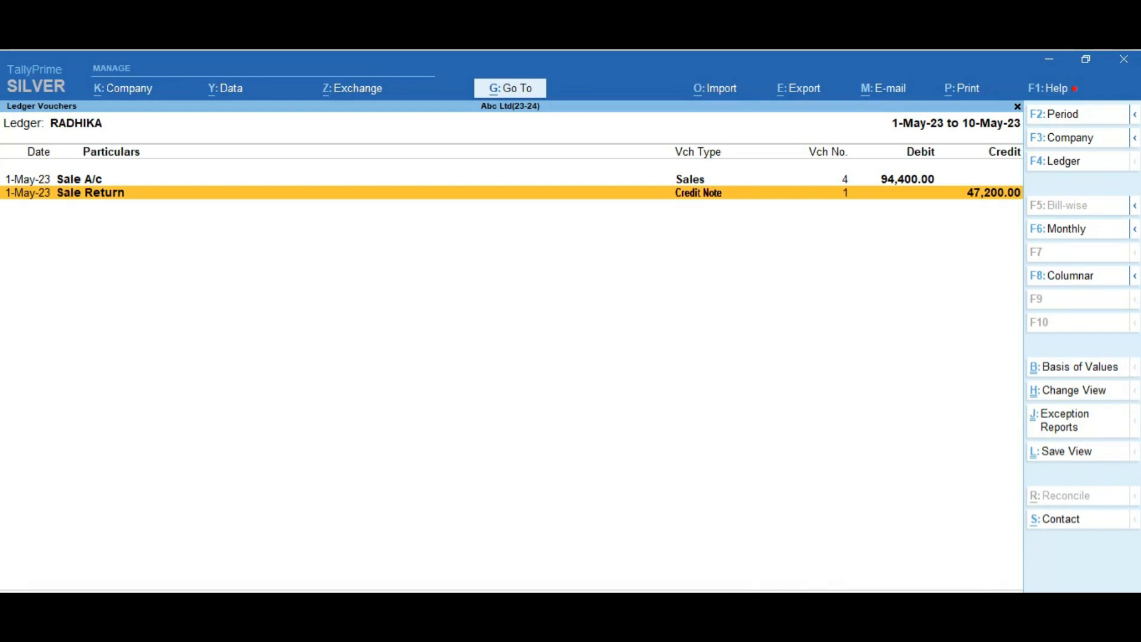
{"action": "key", "text": "alt+a"}
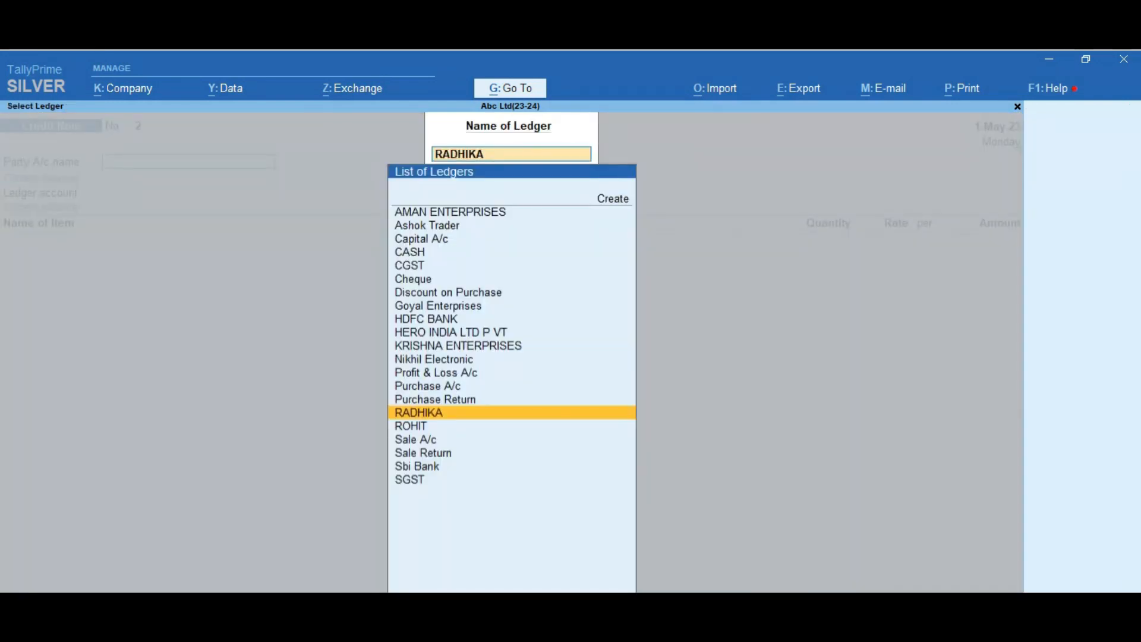
{"action": "key", "text": "BackSpace"}
{"action": "key", "text": "alt+g"}
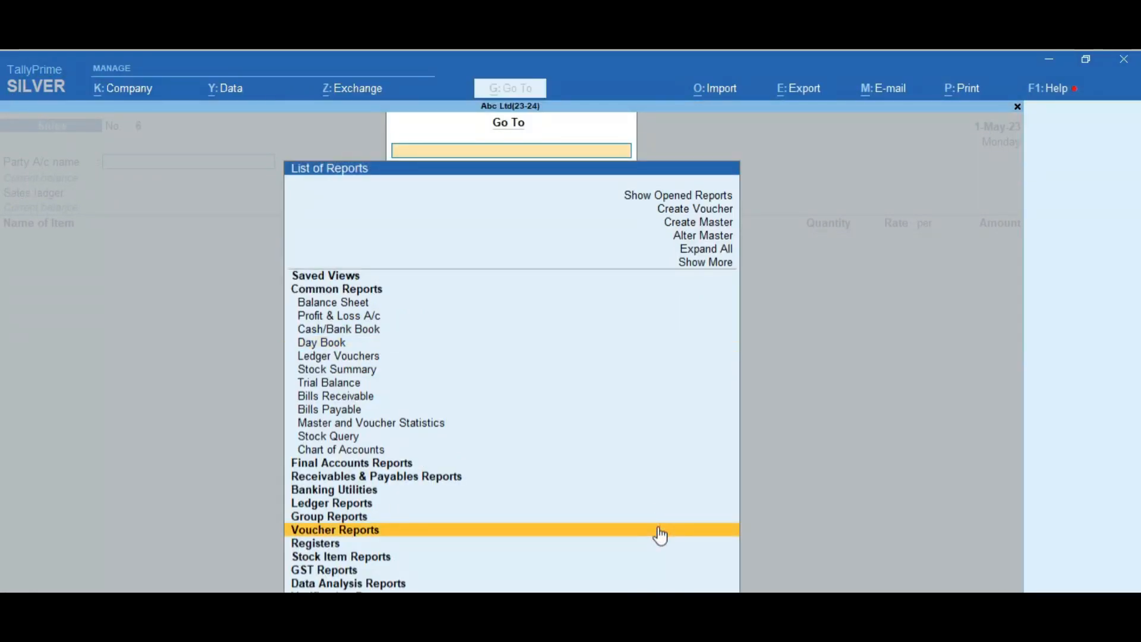
{"action": "key", "text": "Escape"}
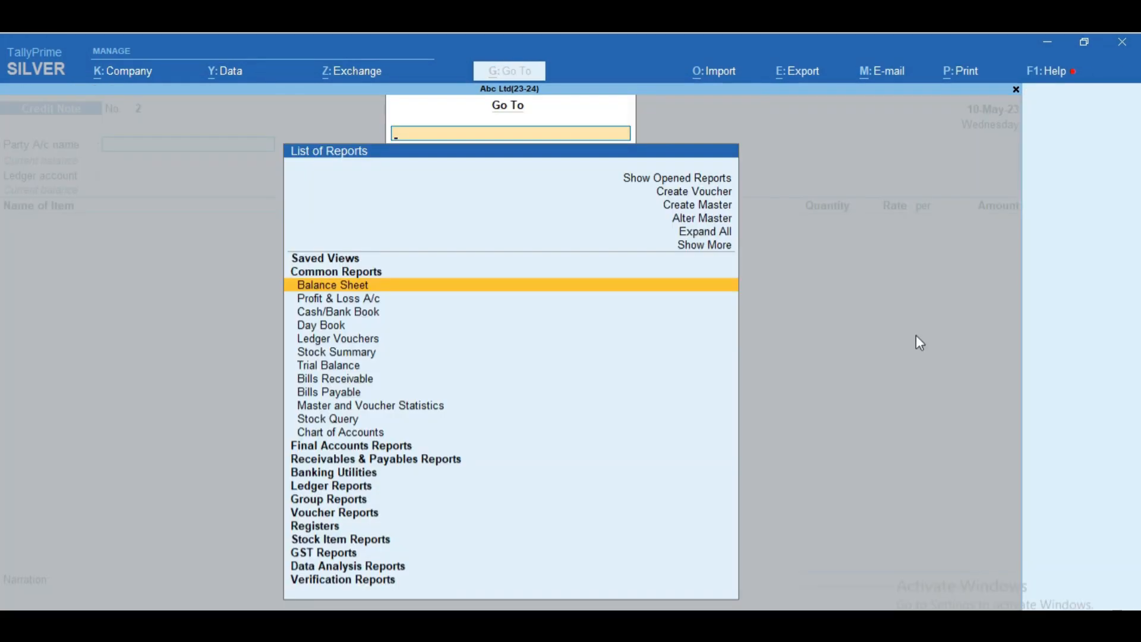
Step: Start a Sales voucher for the customer listed just below Raj & Sons, accept the dispatch and party details, and choose Sale A/c as sales ledger
{"action": "key", "text": "Escape"}
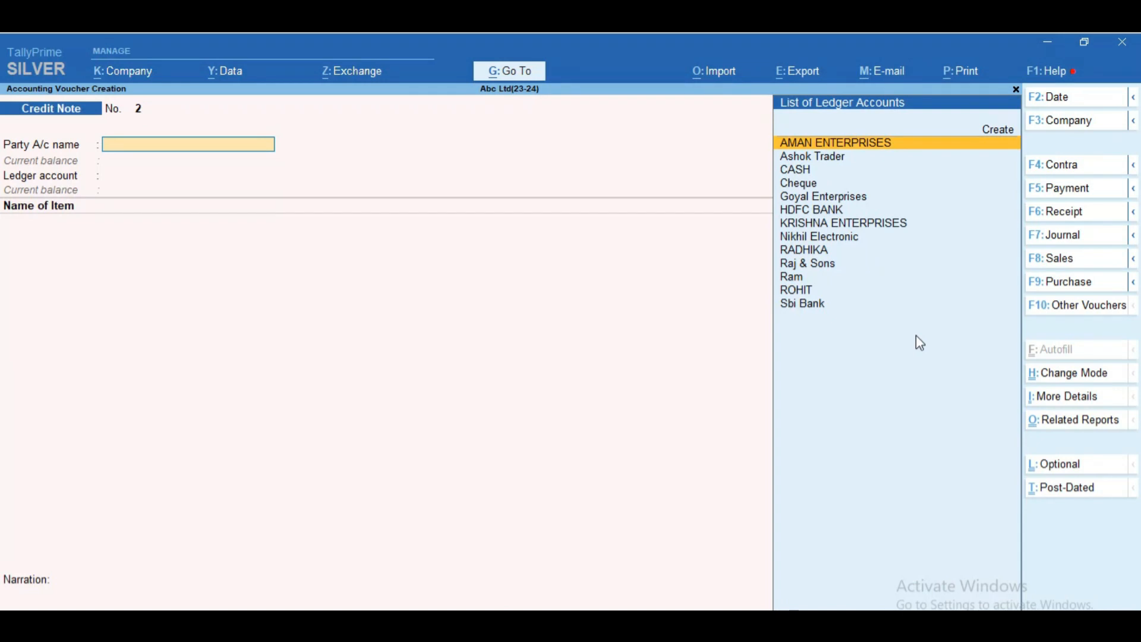
{"action": "key", "text": "F8"}
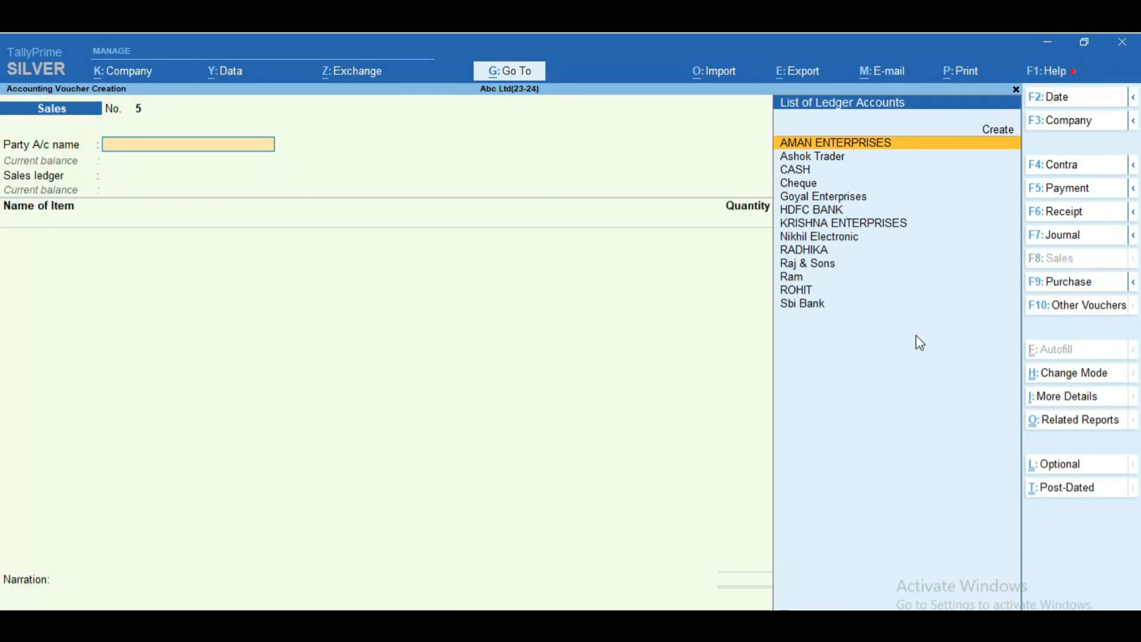
{"action": "key", "text": "Down"}
{"action": "key", "text": "Down"}
{"action": "key", "text": "Down"}
{"action": "key", "text": "Down"}
{"action": "key", "text": "Down"}
{"action": "key", "text": "Down"}
{"action": "key", "text": "Down"}
{"action": "key", "text": "Down"}
{"action": "key", "text": "Down"}
{"action": "key", "text": "Down"}
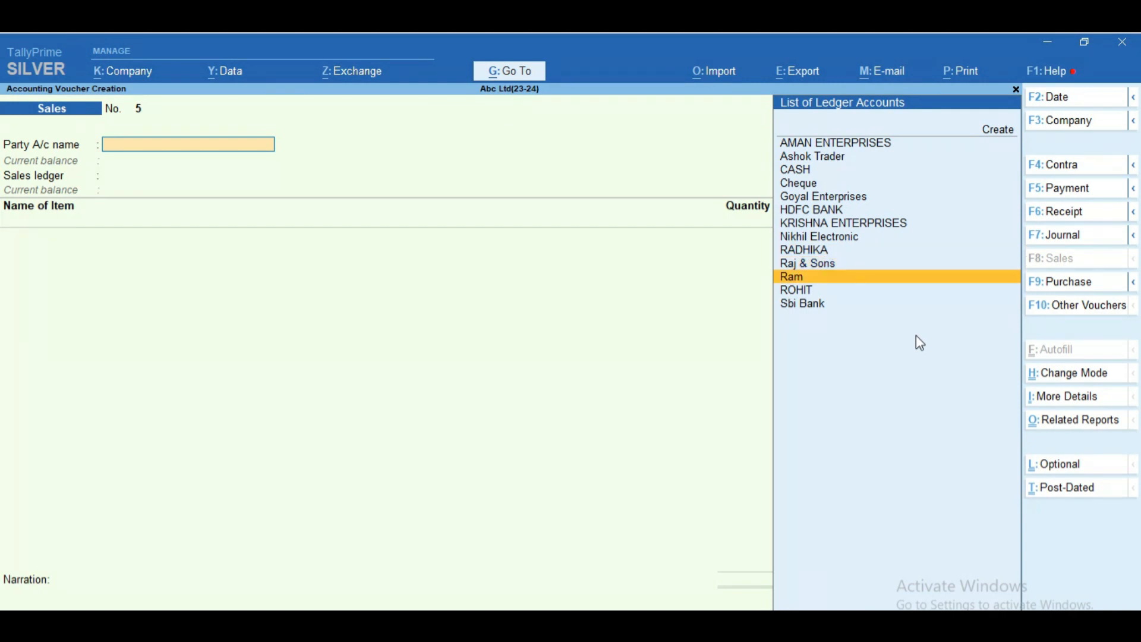
{"action": "key", "text": "Return"}
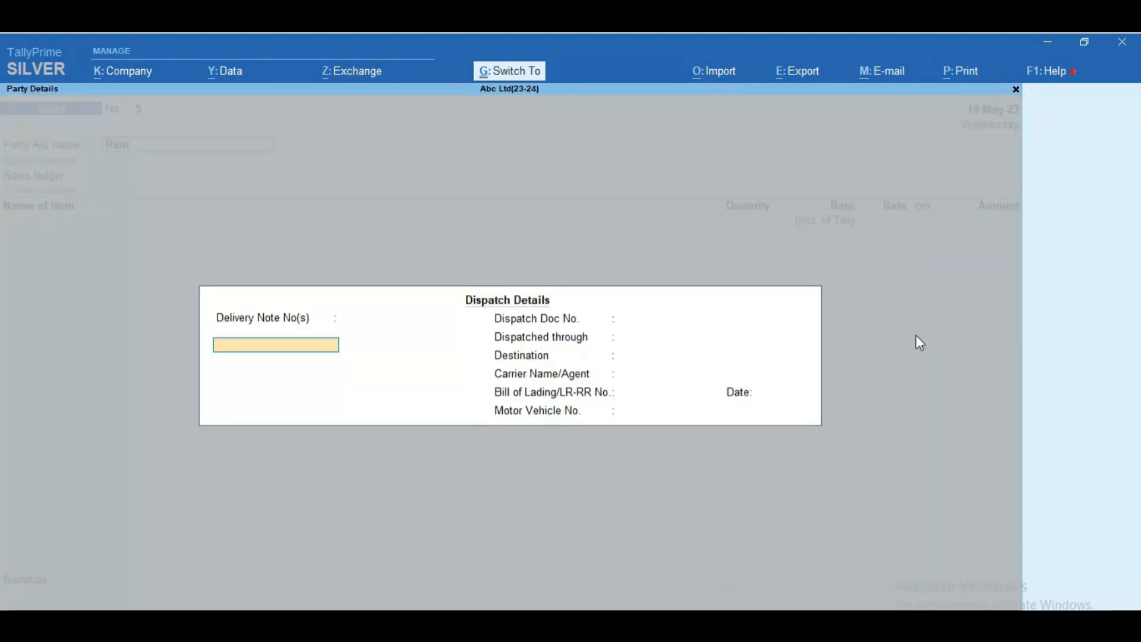
{"action": "key", "text": "ctrl+a"}
{"action": "key", "text": "ctrl+a"}
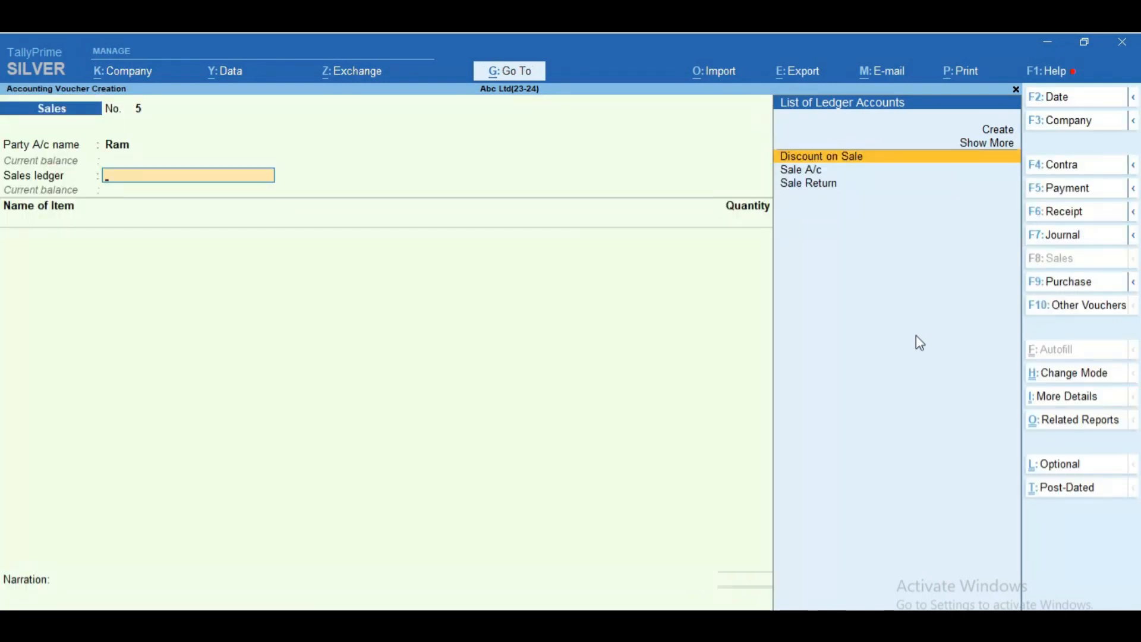
{"action": "key", "text": "Down"}
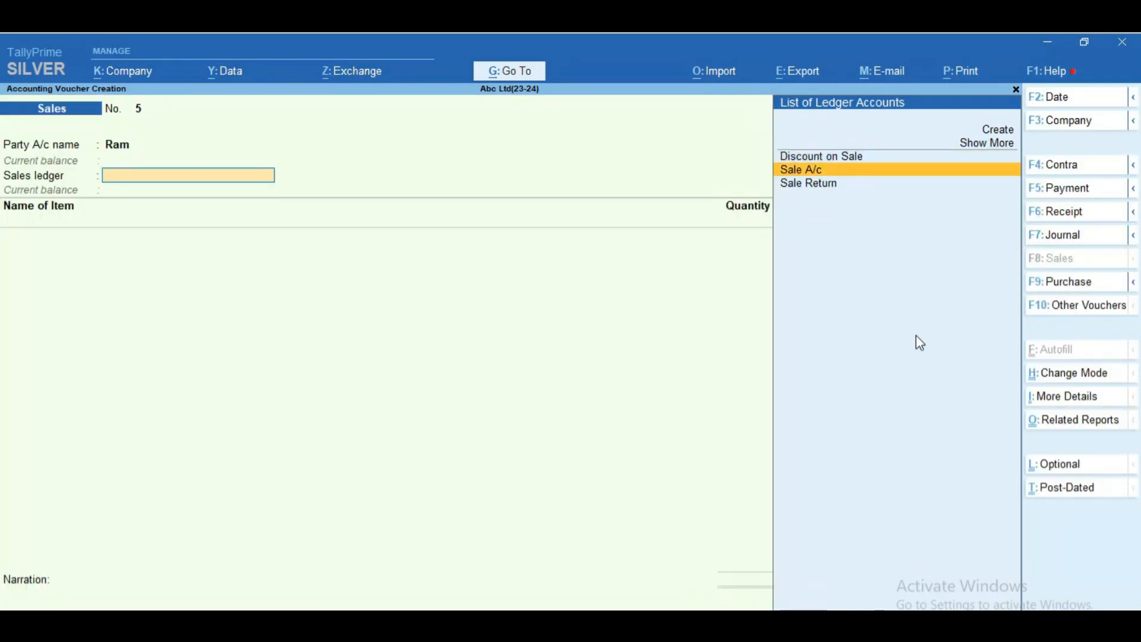
{"action": "key", "text": "Return"}
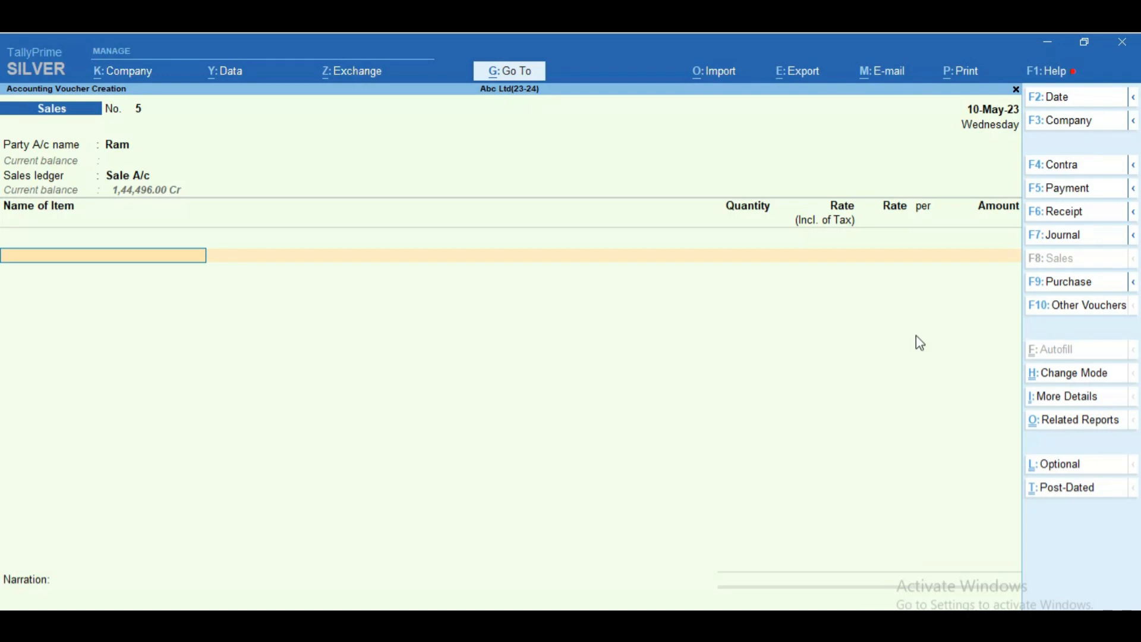
Step: Add 1 NOS of Led Tv at a rate of 40,000.00 to the sales voucher and end the item list
{"action": "type", "text": "Led"}
{"action": "key", "text": "Return"}
{"action": "type", "text": "1"}
{"action": "key", "text": "Return"}
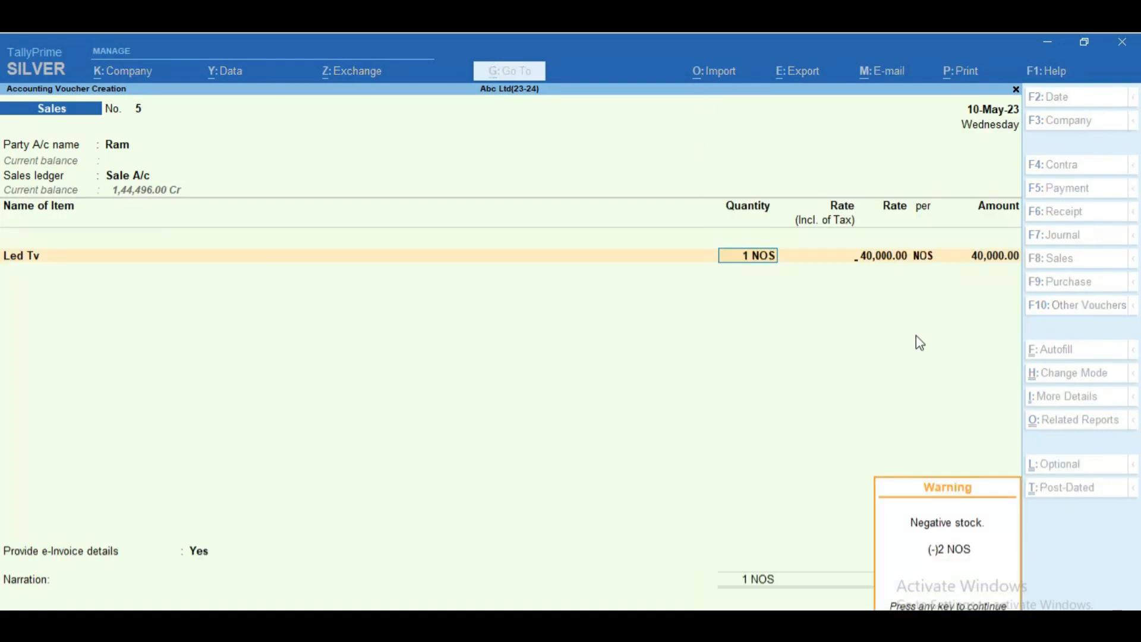
{"action": "key", "text": "Return"}
{"action": "key", "text": "Return"}
{"action": "key", "text": "Return"}
{"action": "key", "text": "Return"}
{"action": "key", "text": "Return"}
{"action": "key", "text": "Return"}
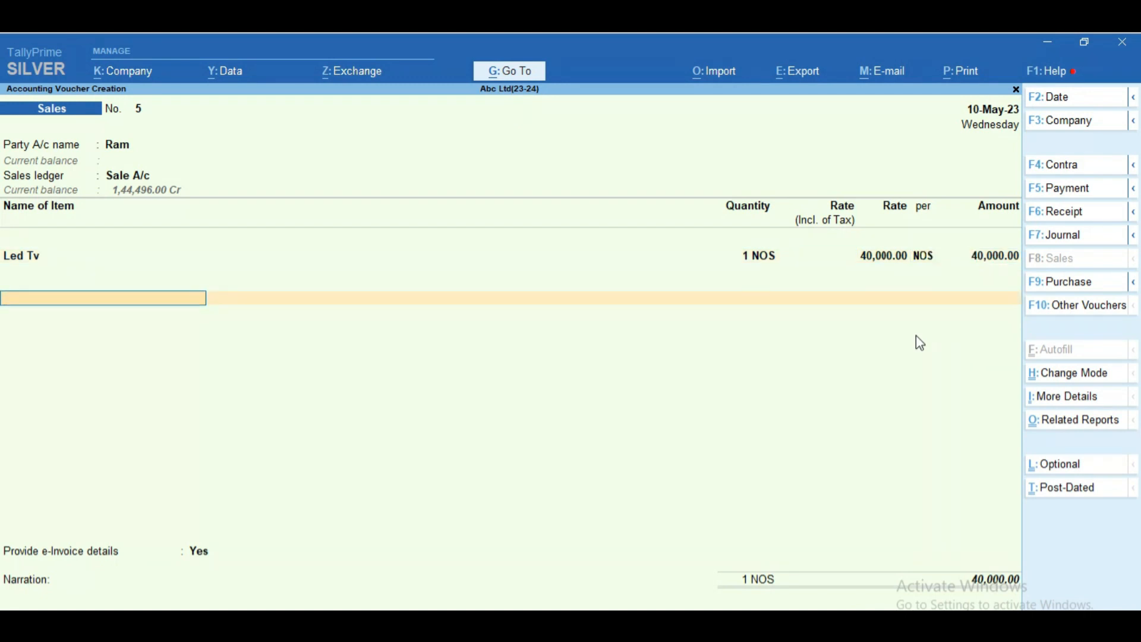
Step: Add the CGST and SGST tax ledgers below the Led Tv item in the sales voucher and end the ledger list
{"action": "type", "text": "cg"}
{"action": "key", "text": "Return"}
{"action": "type", "text": "sg"}
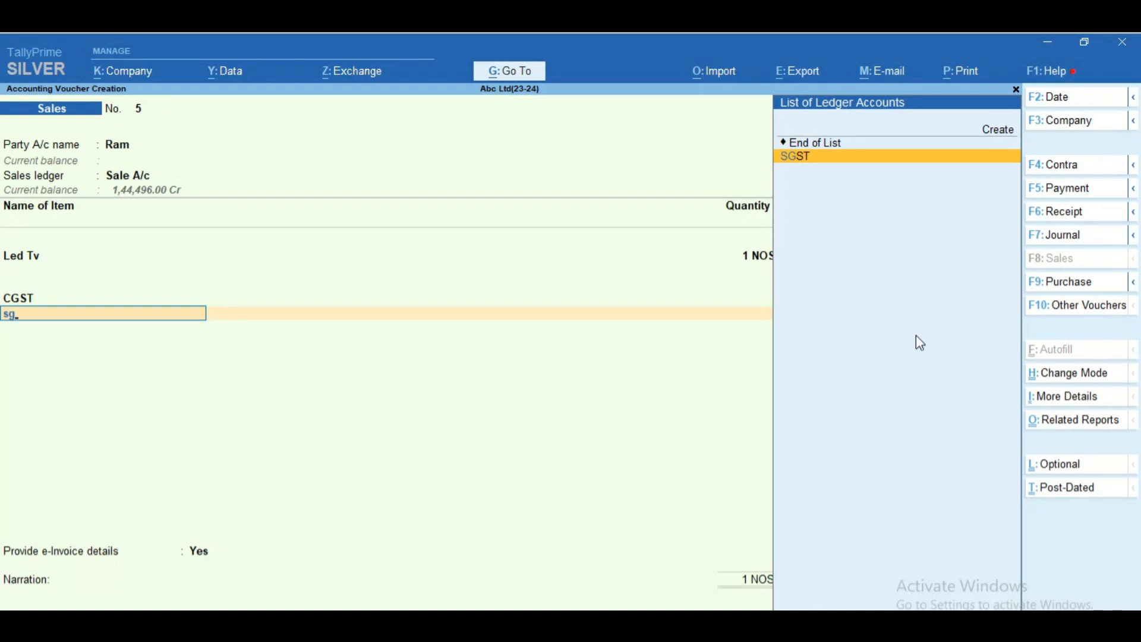
{"action": "key", "text": "Return"}
{"action": "key", "text": "Return"}
{"action": "key", "text": "Return"}
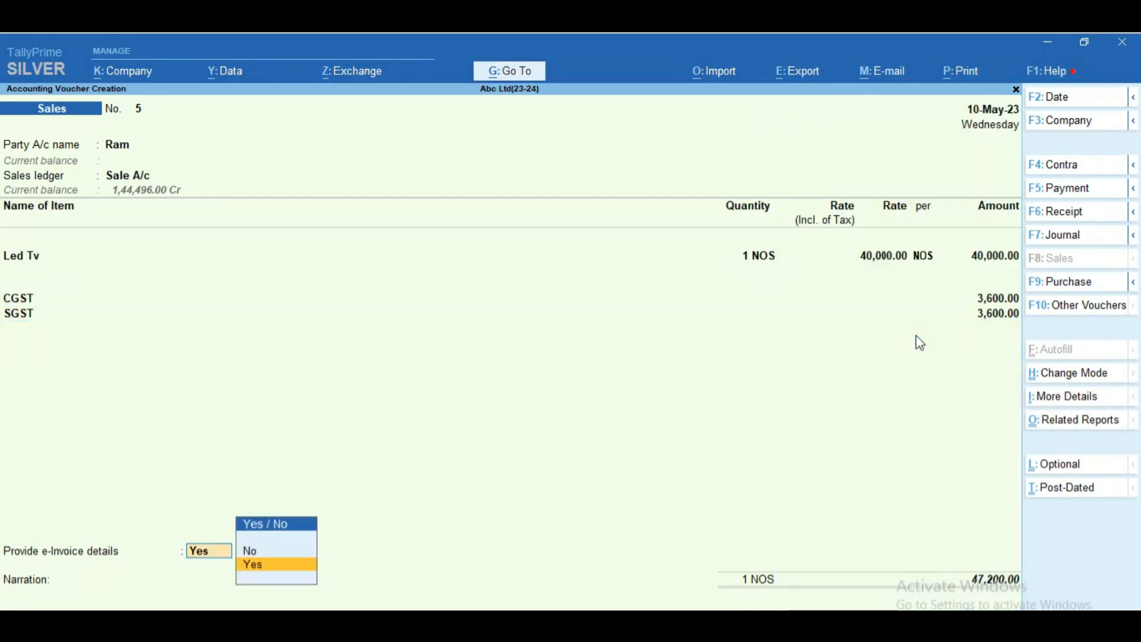
Step: Set Provide e-Invoice details to No, save the sales voucher without generating an e-Invoice, and quit voucher creation
{"action": "key", "text": "Up"}
{"action": "key", "text": "Return"}
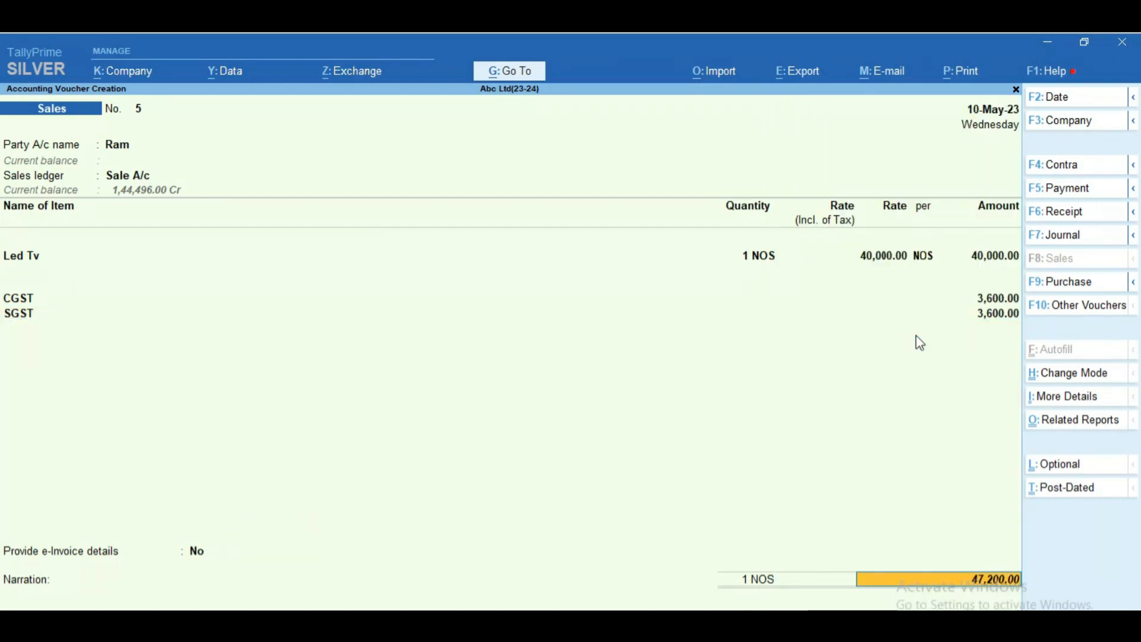
{"action": "key", "text": "Return"}
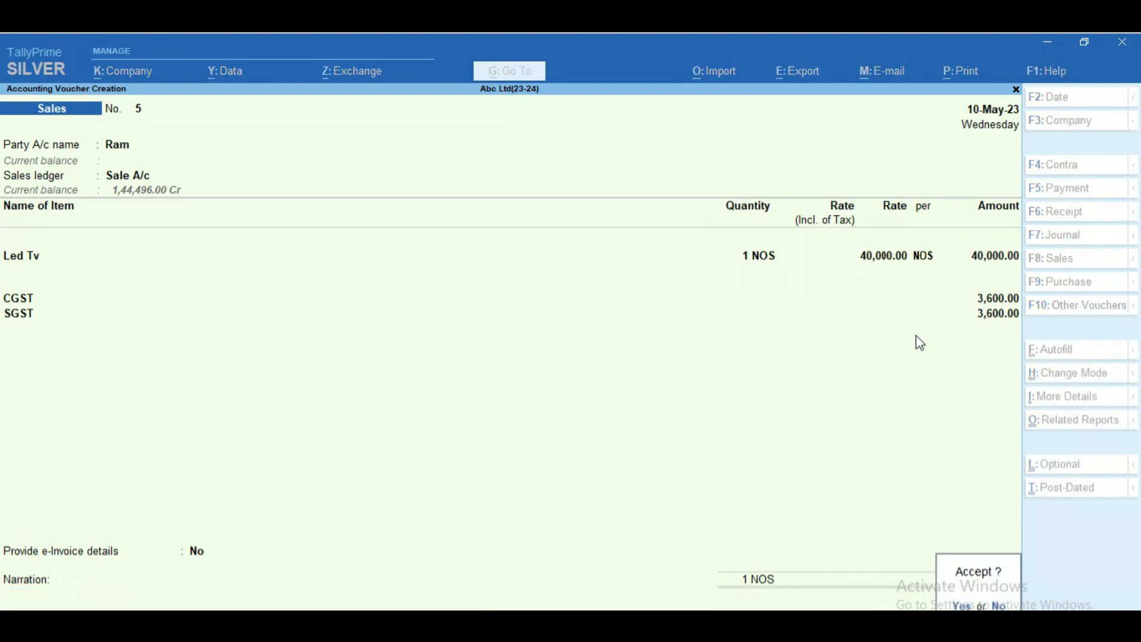
{"action": "key", "text": "n"}
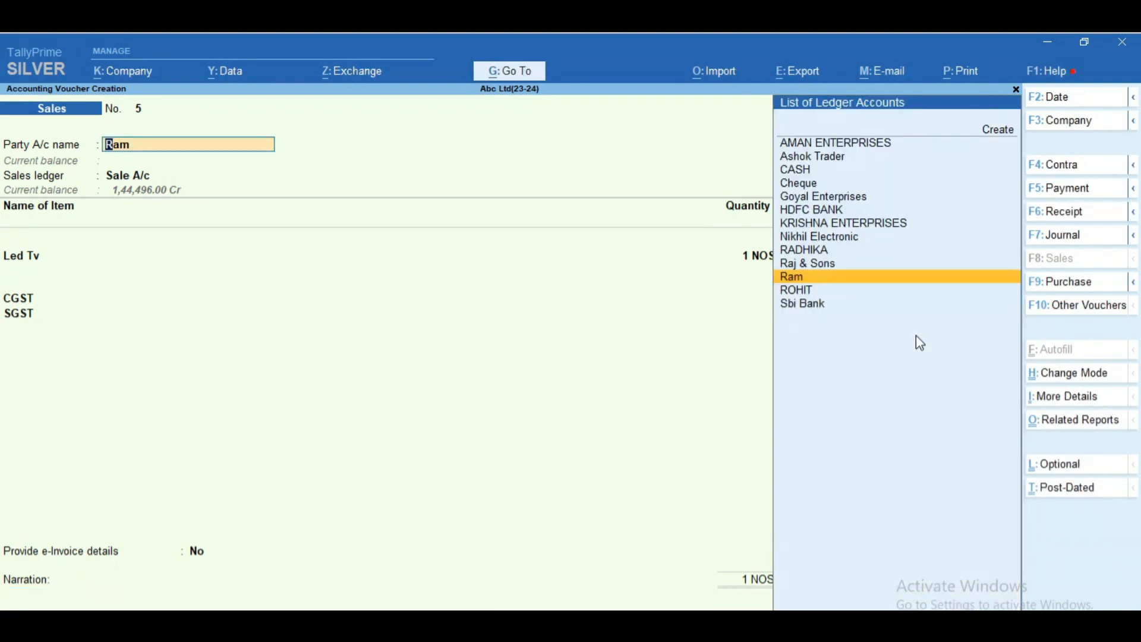
{"action": "key", "text": "Return"}
{"action": "key", "text": "BackSpace"}
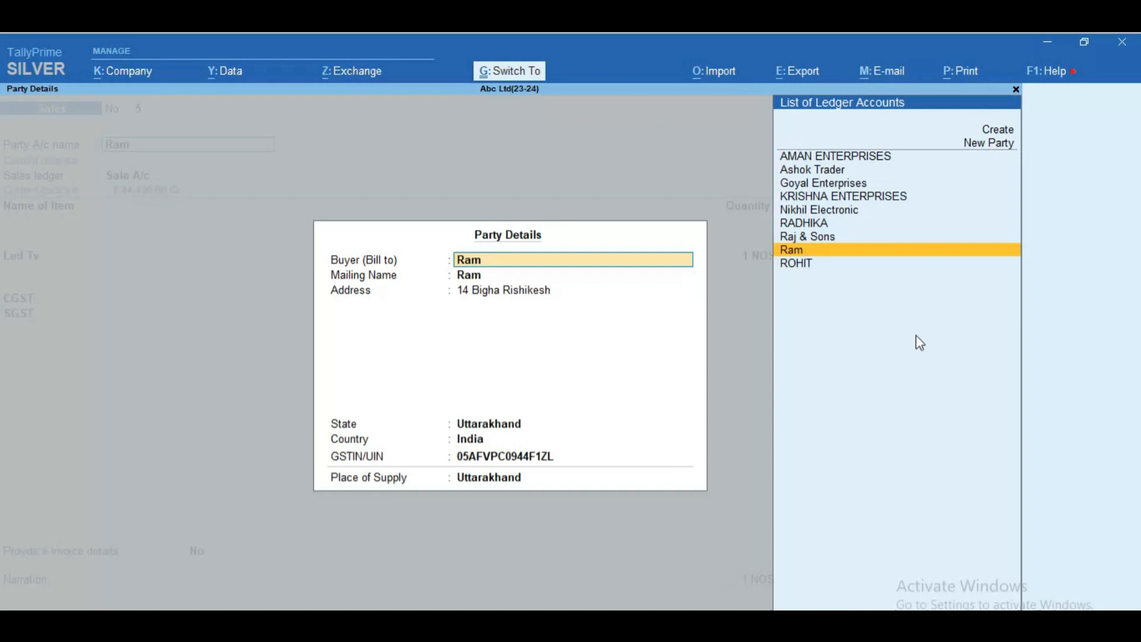
{"action": "key", "text": "ctrl+a"}
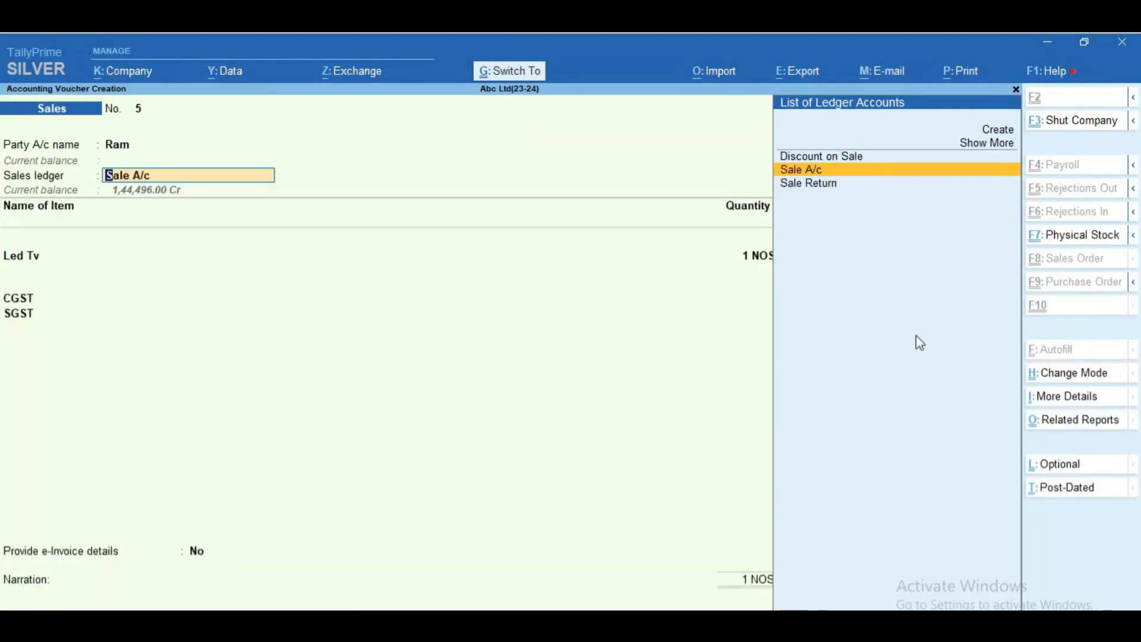
{"action": "key", "text": "ctrl+a"}
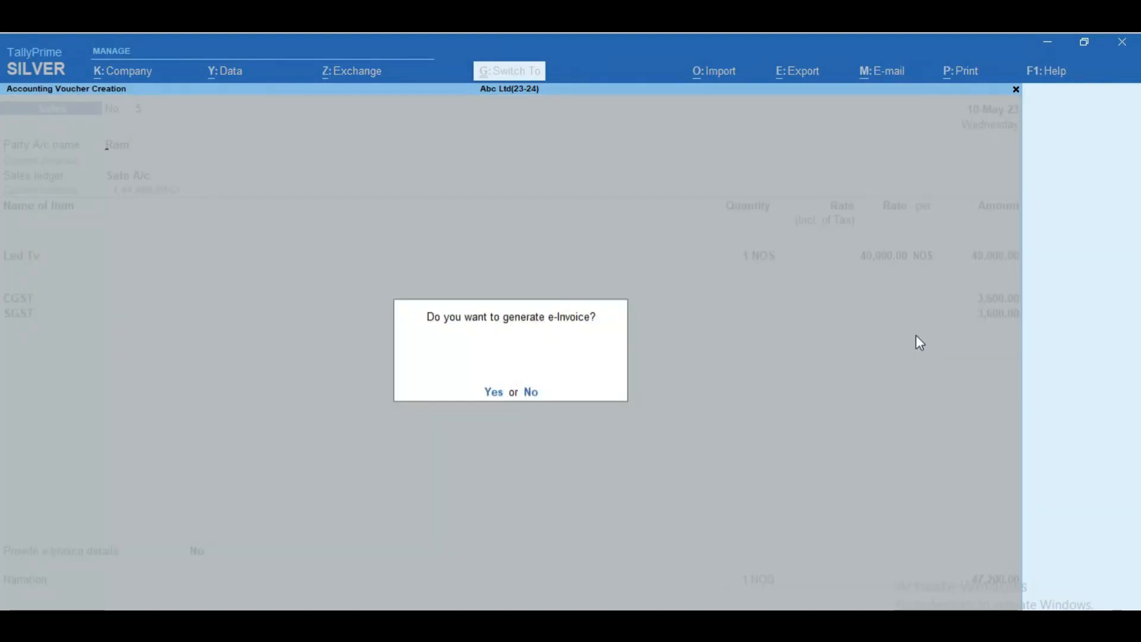
{"action": "key", "text": "n"}
{"action": "key", "text": "Escape"}
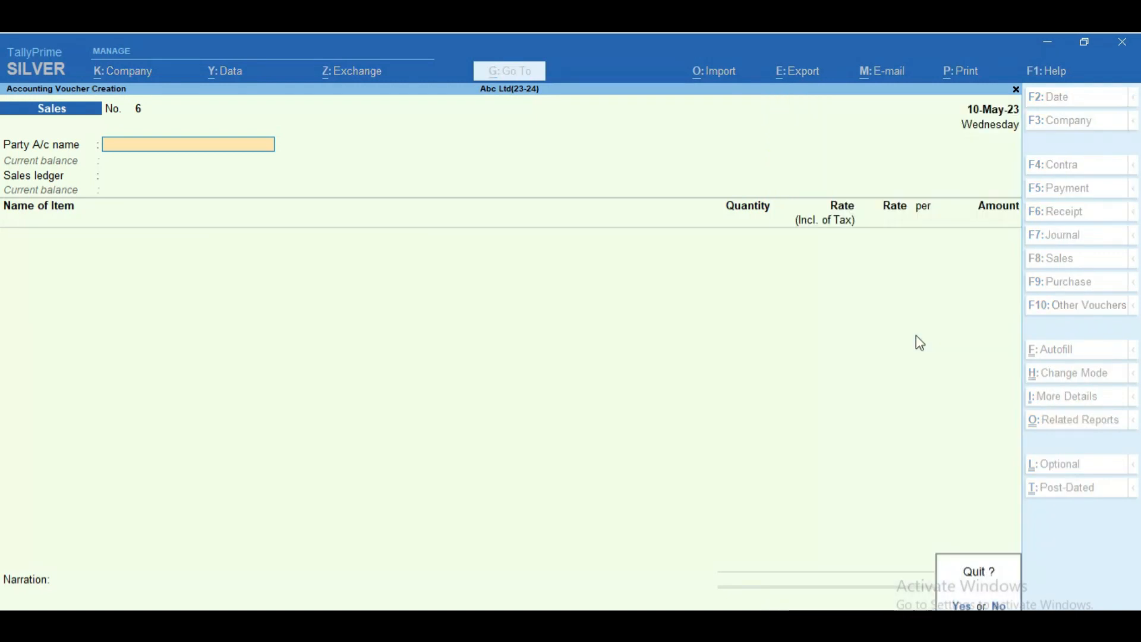
{"action": "key", "text": "y"}
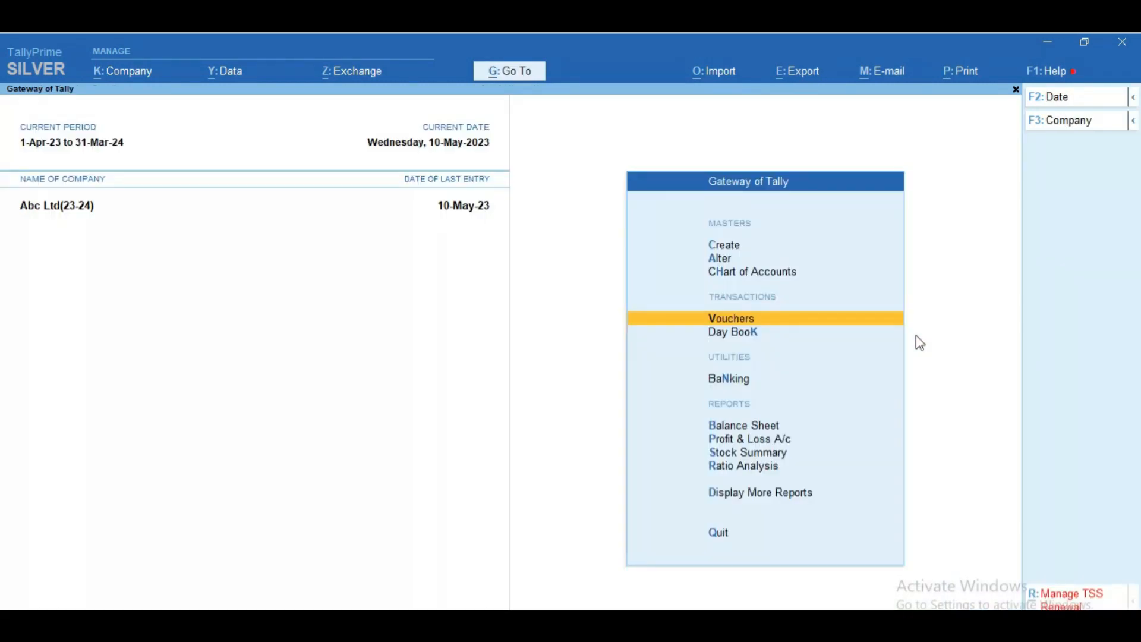
Step: Open the Sales Register for May and display the Led Tv sales voucher dated 10-May-23
{"action": "key", "text": "d"}
{"action": "key", "text": "a"}
{"action": "key", "text": "s"}
{"action": "key", "text": "Return"}
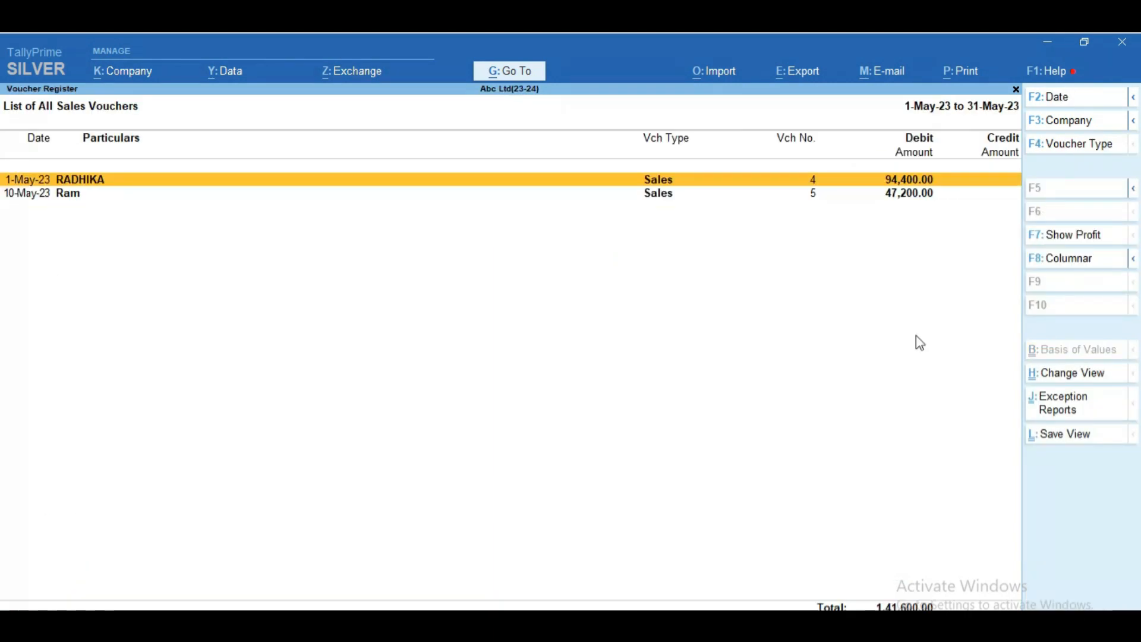
{"action": "key", "text": "Down"}
{"action": "key", "text": "Return"}
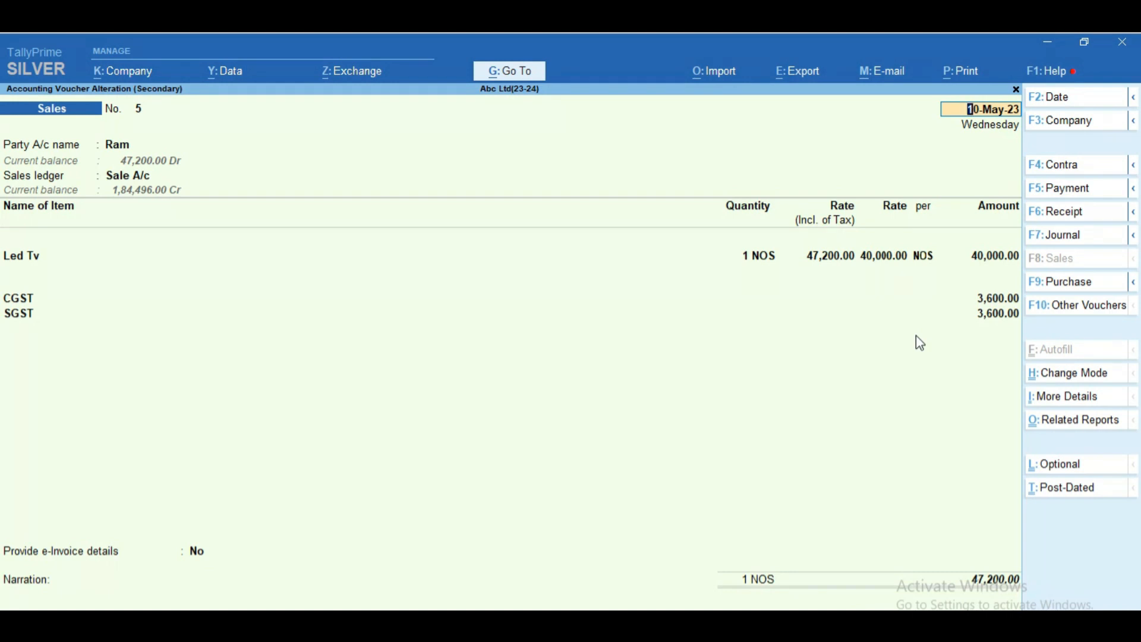
Step: Close the sales voucher and the Sales Register, returning to the Gateway of Tally
{"action": "key", "text": "ctrl+a"}
{"action": "key", "text": "Escape"}
{"action": "key", "text": "y"}
{"action": "key", "text": "Escape"}
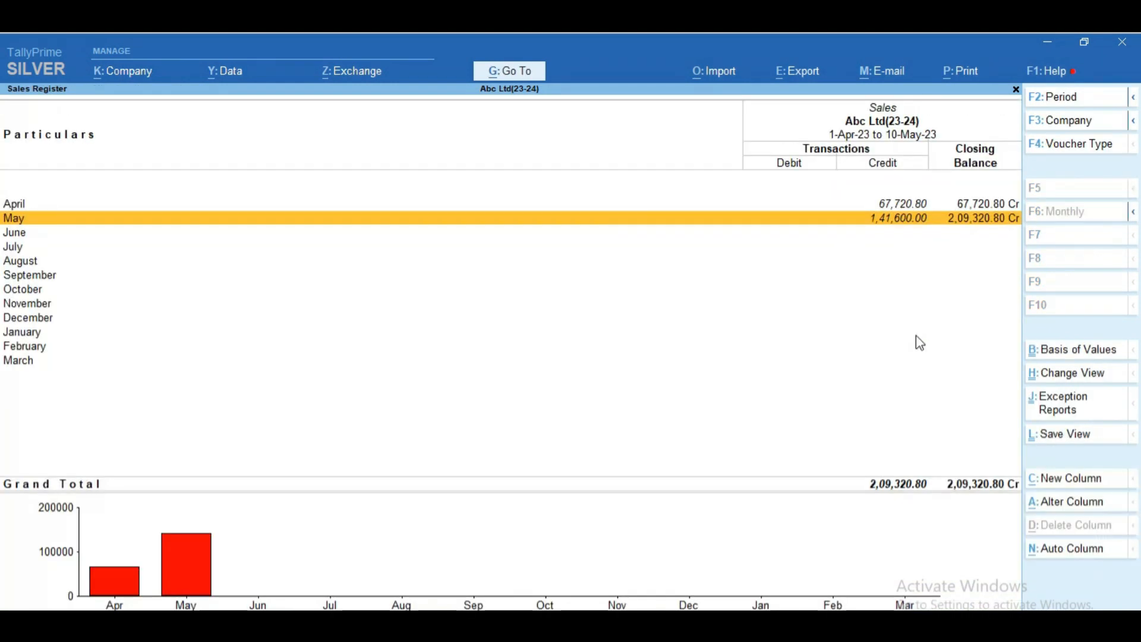
{"action": "key", "text": "Escape"}
{"action": "key", "text": "Escape"}
{"action": "key", "text": "Escape"}
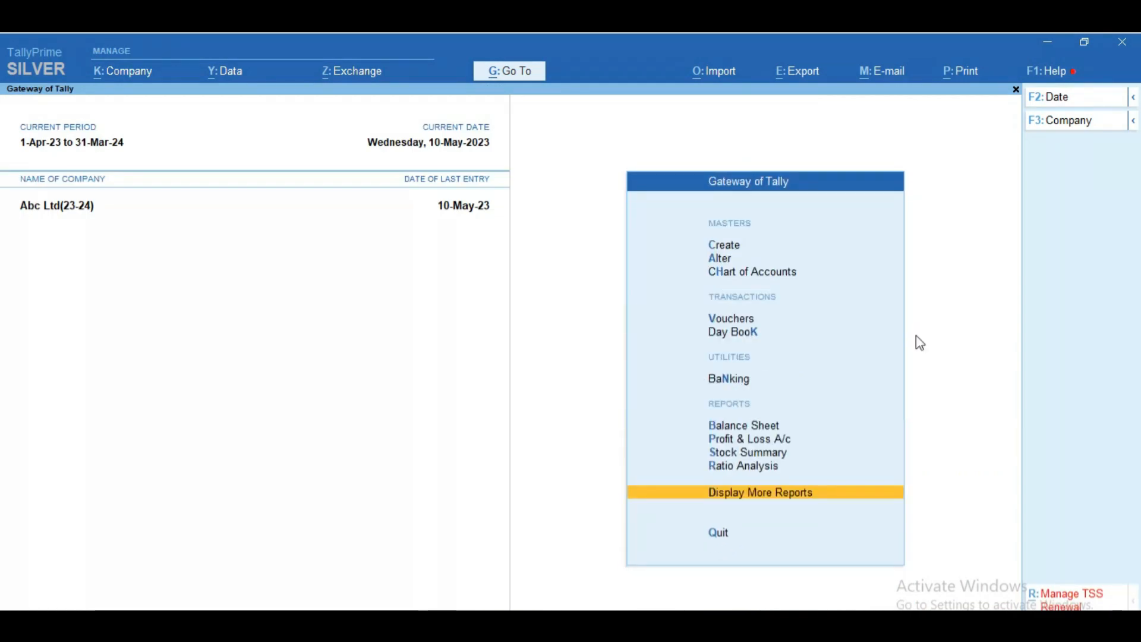
Step: Start a Credit Note for the 10-May-23 sale's customer, accept the party details, and choose Discount on Sale as the ledger account
{"action": "key", "text": "v"}
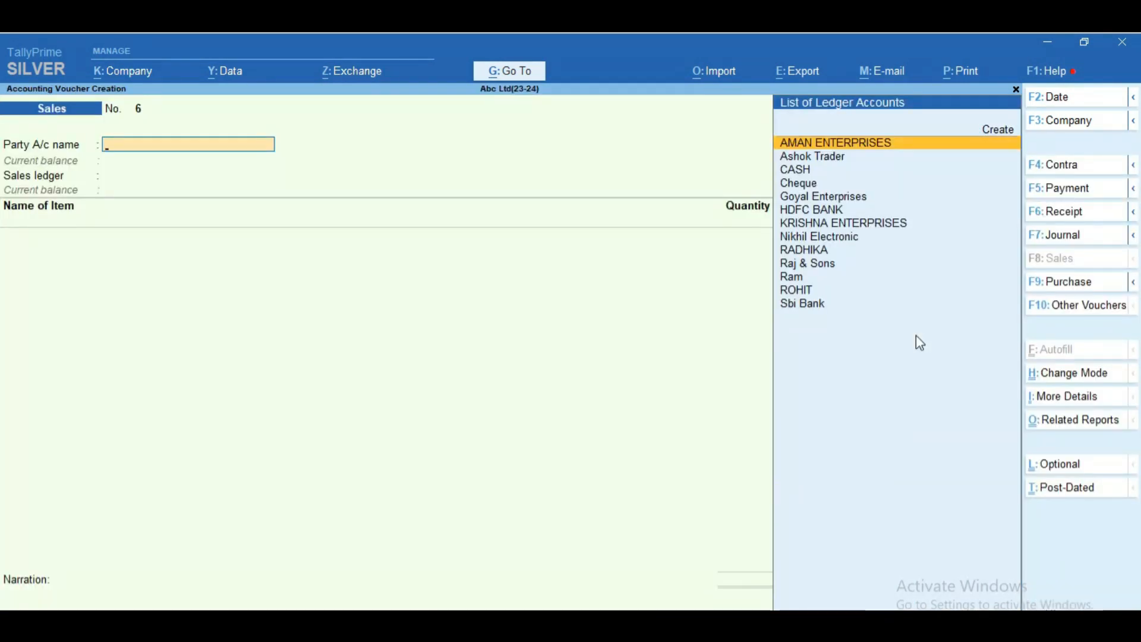
{"action": "key", "text": "ctrl"}
{"action": "key", "text": "ctrl+F6"}
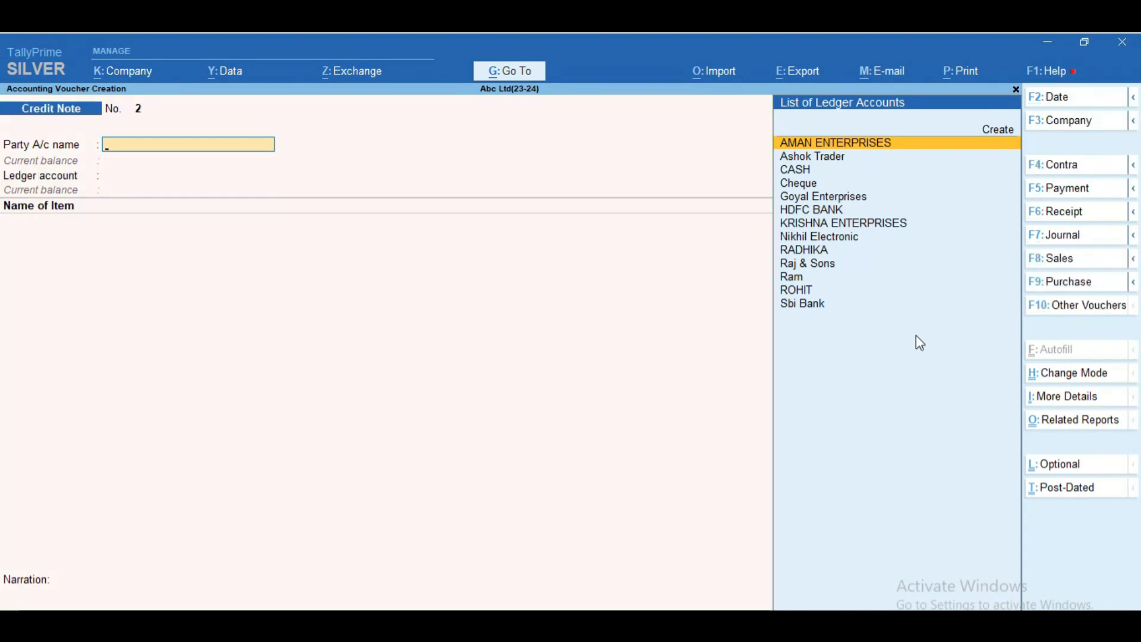
{"action": "key", "text": "Down"}
{"action": "key", "text": "Down"}
{"action": "key", "text": "Down"}
{"action": "key", "text": "Down"}
{"action": "key", "text": "Down"}
{"action": "key", "text": "Down"}
{"action": "key", "text": "Down"}
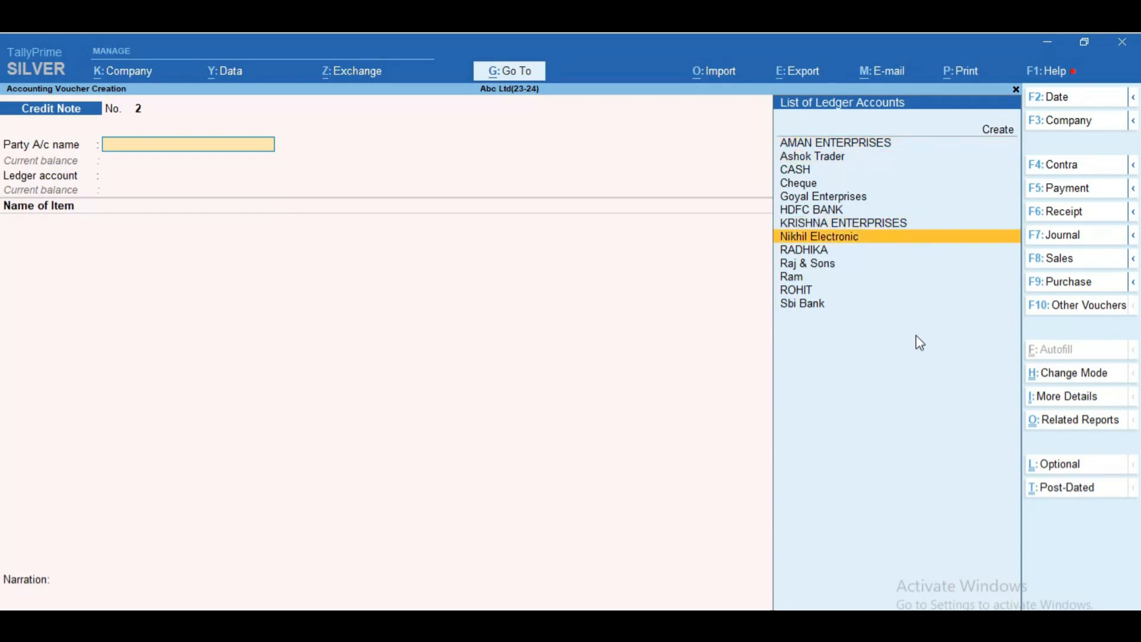
{"action": "key", "text": "Down"}
{"action": "key", "text": "Down"}
{"action": "key", "text": "Down"}
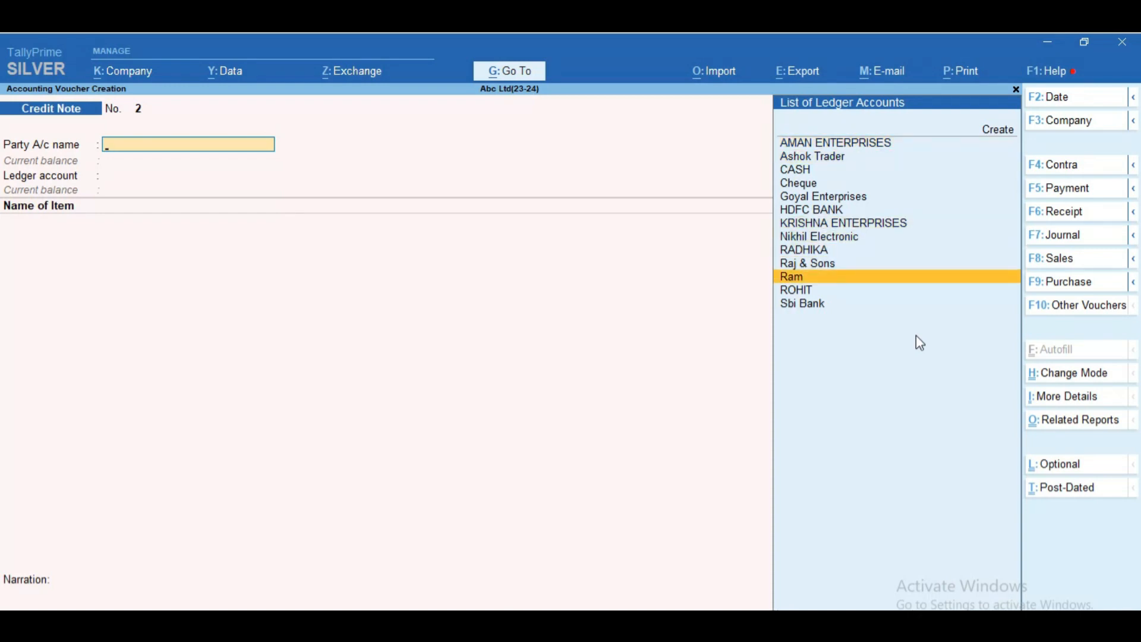
{"action": "key", "text": "Return"}
{"action": "key", "text": "ctrl+a"}
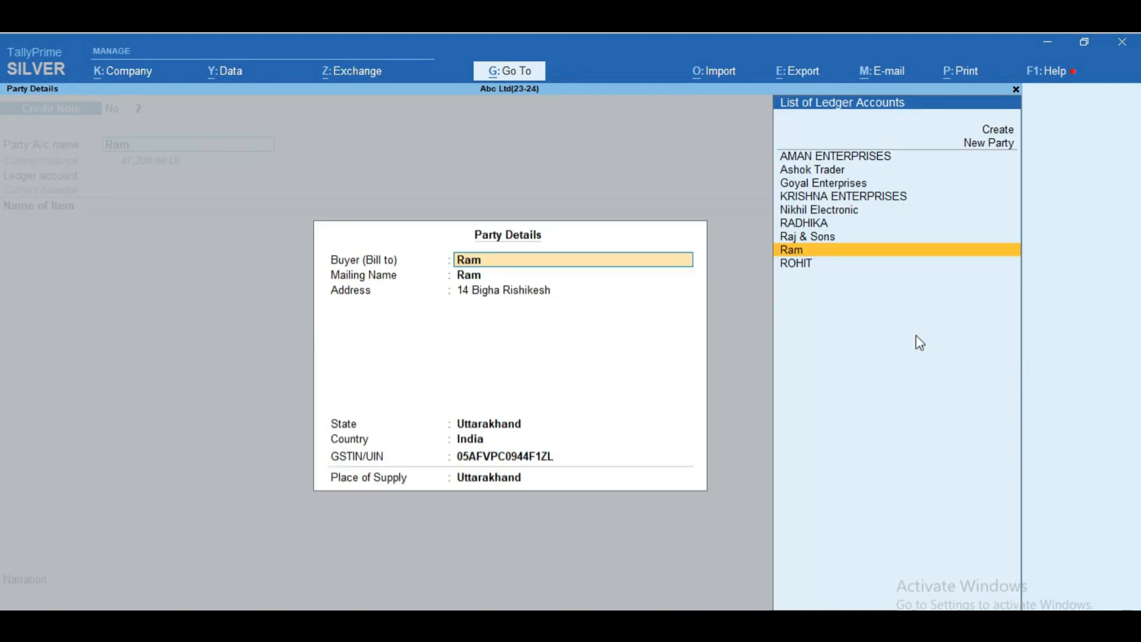
{"action": "key", "text": "ctrl+a"}
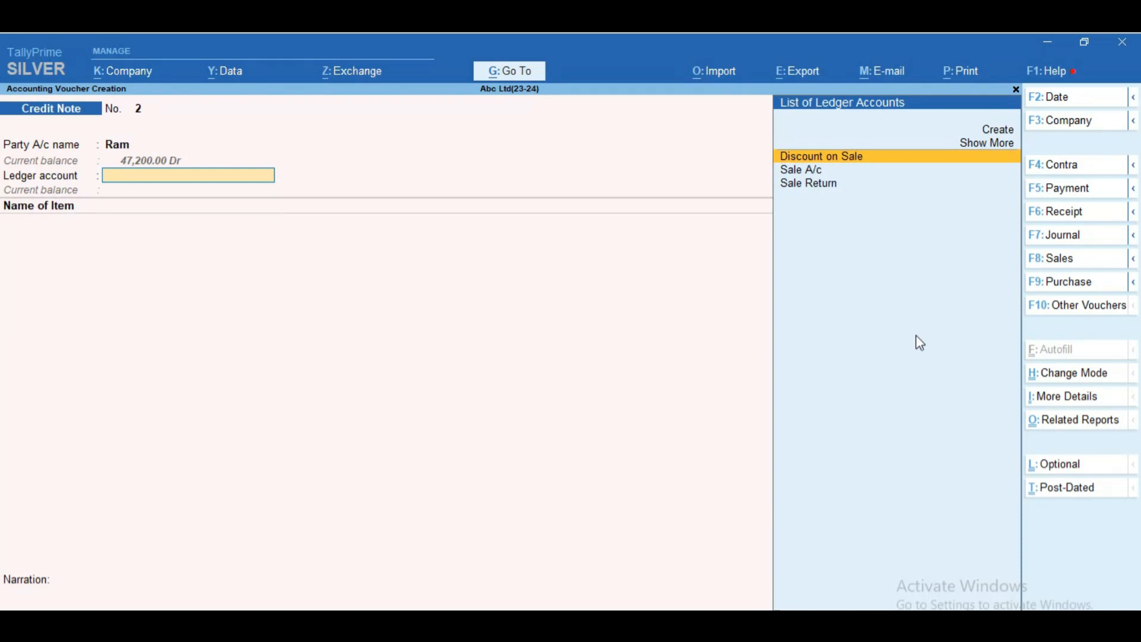
{"action": "key", "text": "Return"}
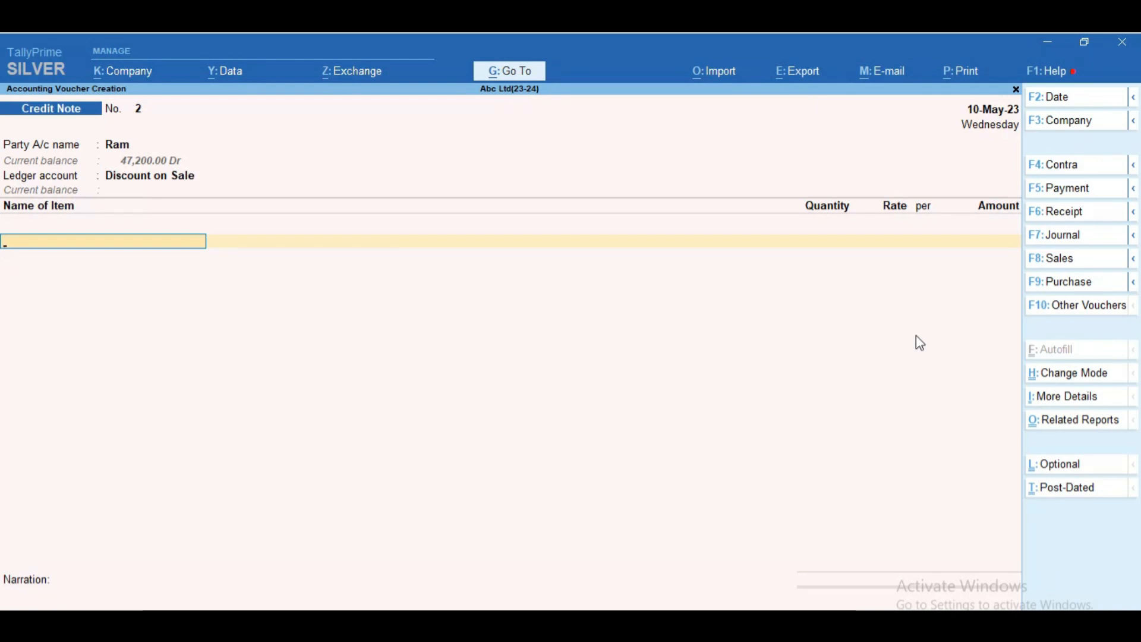
Step: Add the stock item Led Tv to the Credit Note with an amount of 5,000 and no quantity
{"action": "type", "text": "Led Tv"}
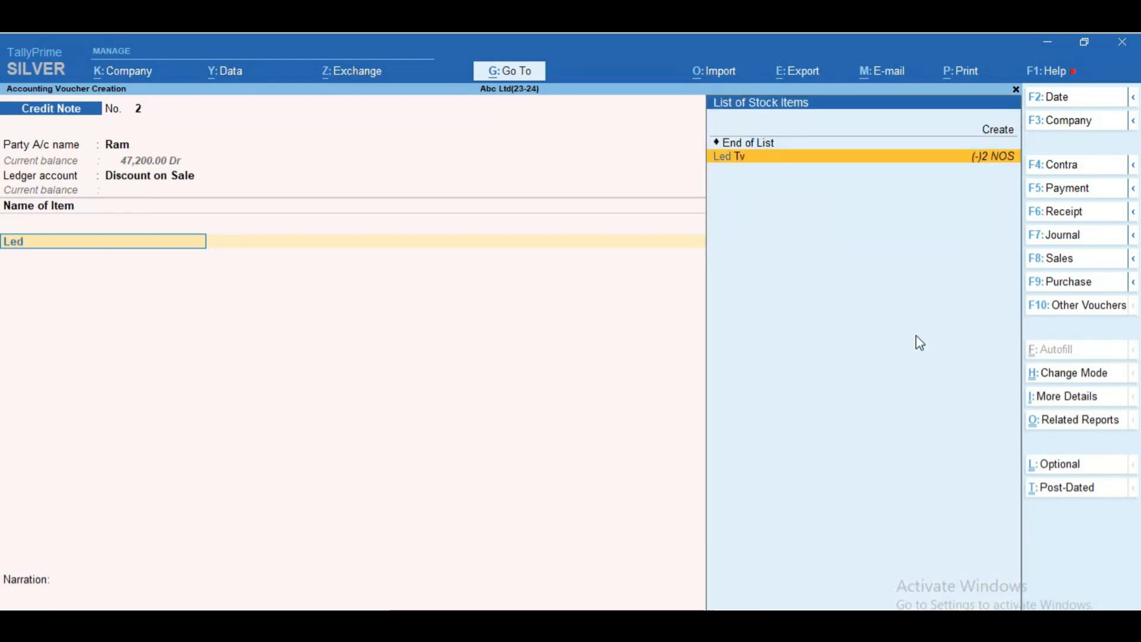
{"action": "key", "text": "Return"}
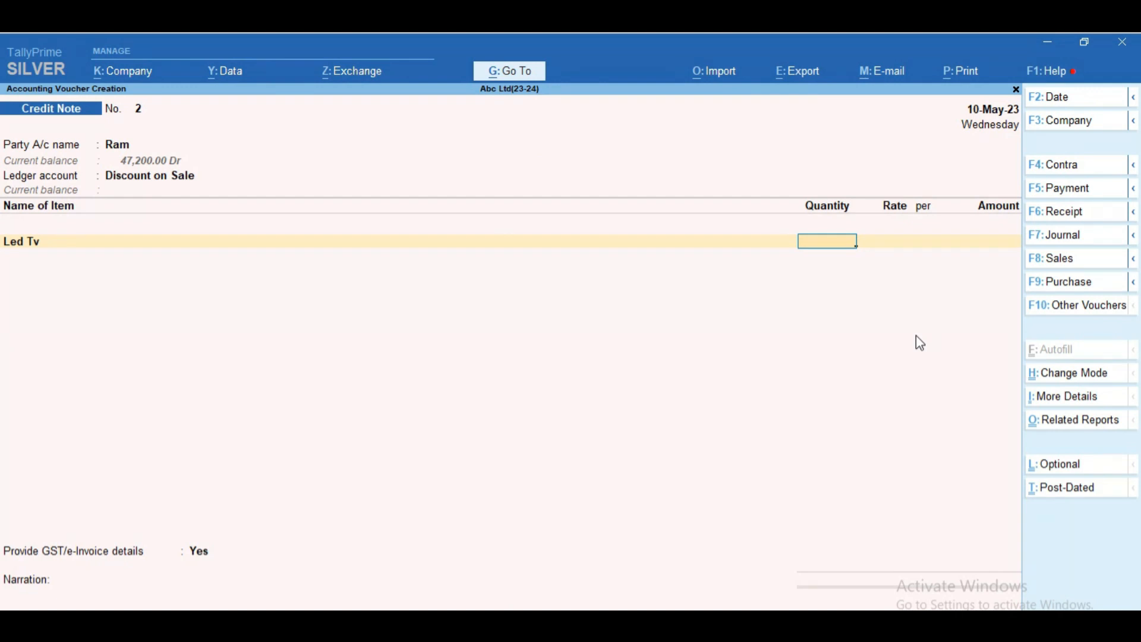
{"action": "key", "text": "Return"}
{"action": "key", "text": "Return"}
{"action": "type", "text": "5000"}
{"action": "key", "text": "Return"}
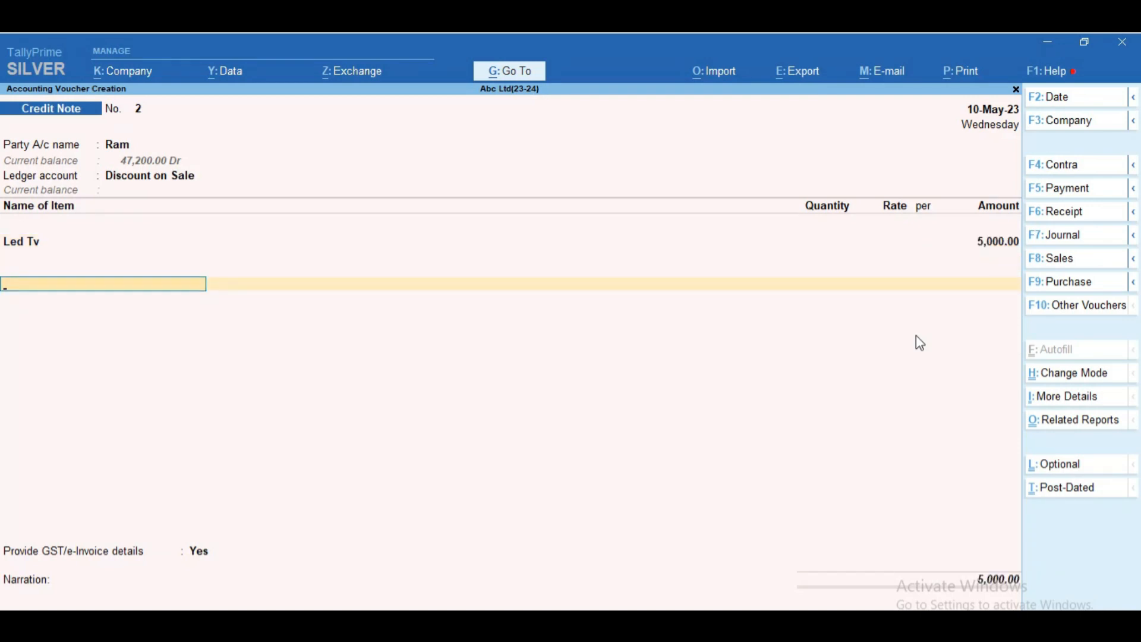
Step: Add the CGST and SGST tax ledgers below the Led Tv item in the Credit Note
{"action": "type", "text": "cgs"}
{"action": "key", "text": "Return"}
{"action": "key", "text": "Return"}
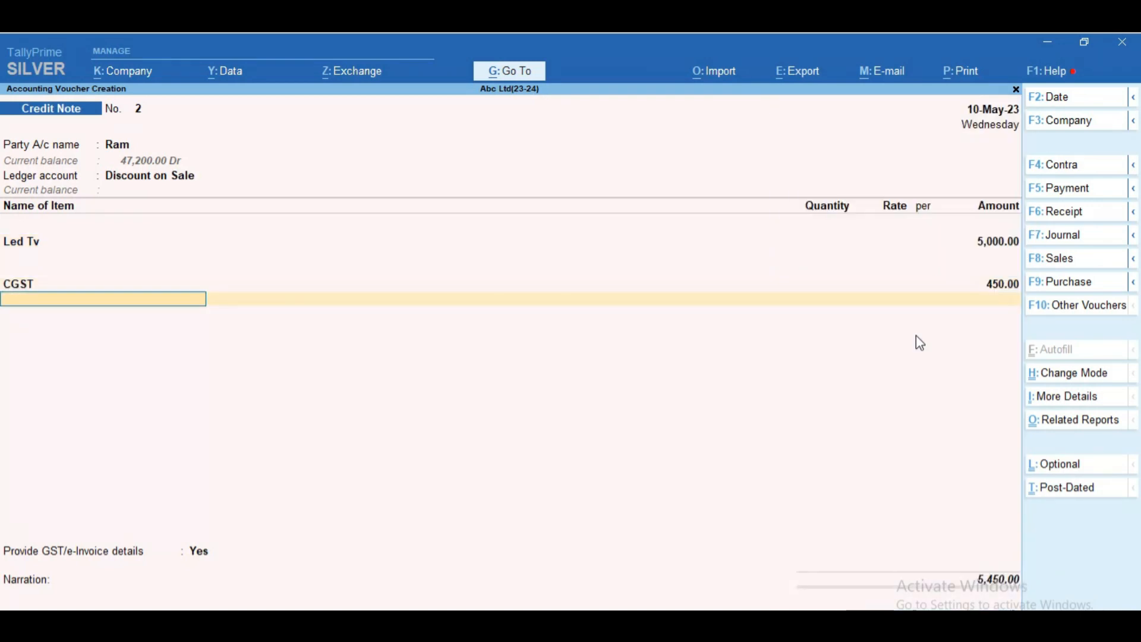
{"action": "type", "text": "Sg"}
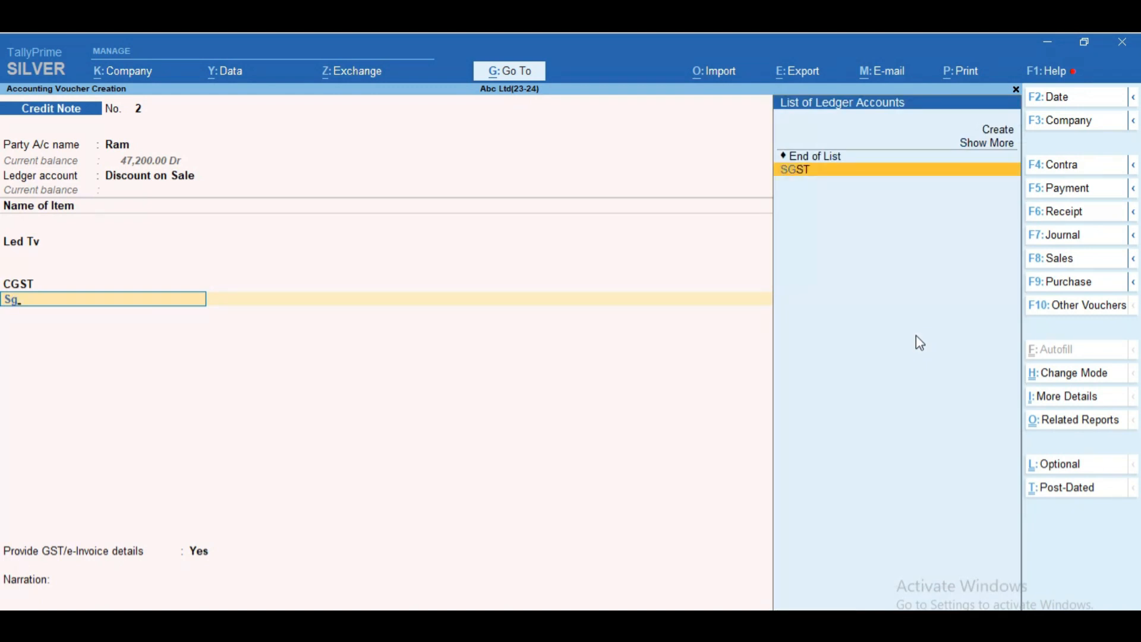
{"action": "key", "text": "Return"}
{"action": "key", "text": "Return"}
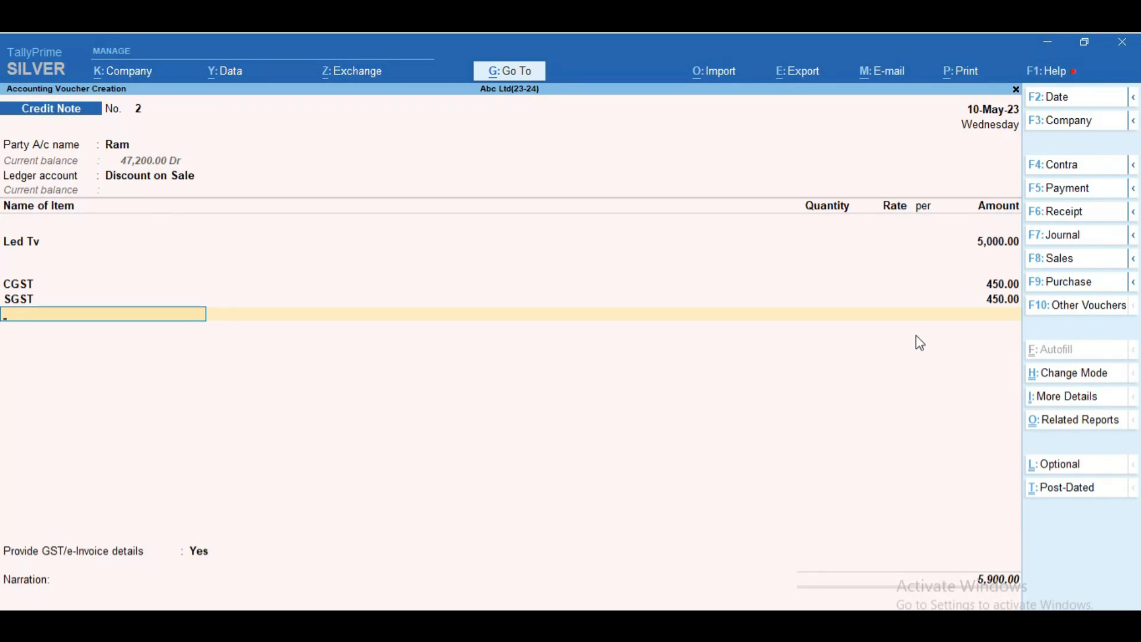
Step: Set Provide GST/e-Invoice details to No and save the Credit Note without generating an e-Invoice
{"action": "key", "text": "Return"}
{"action": "key", "text": "Up"}
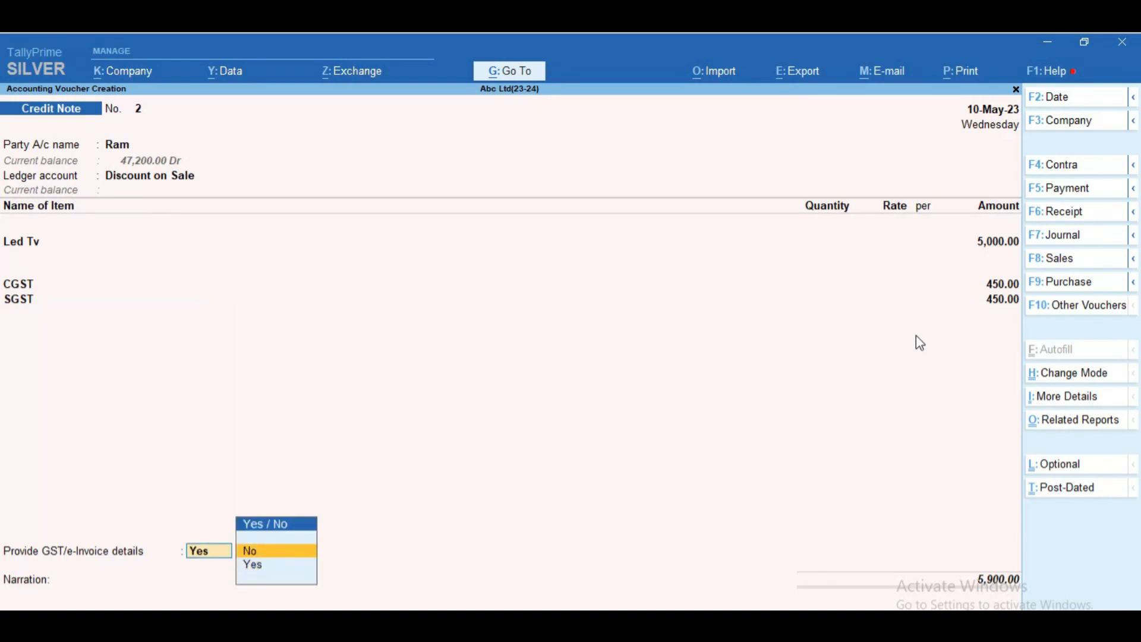
{"action": "key", "text": "Return"}
{"action": "key", "text": "Return"}
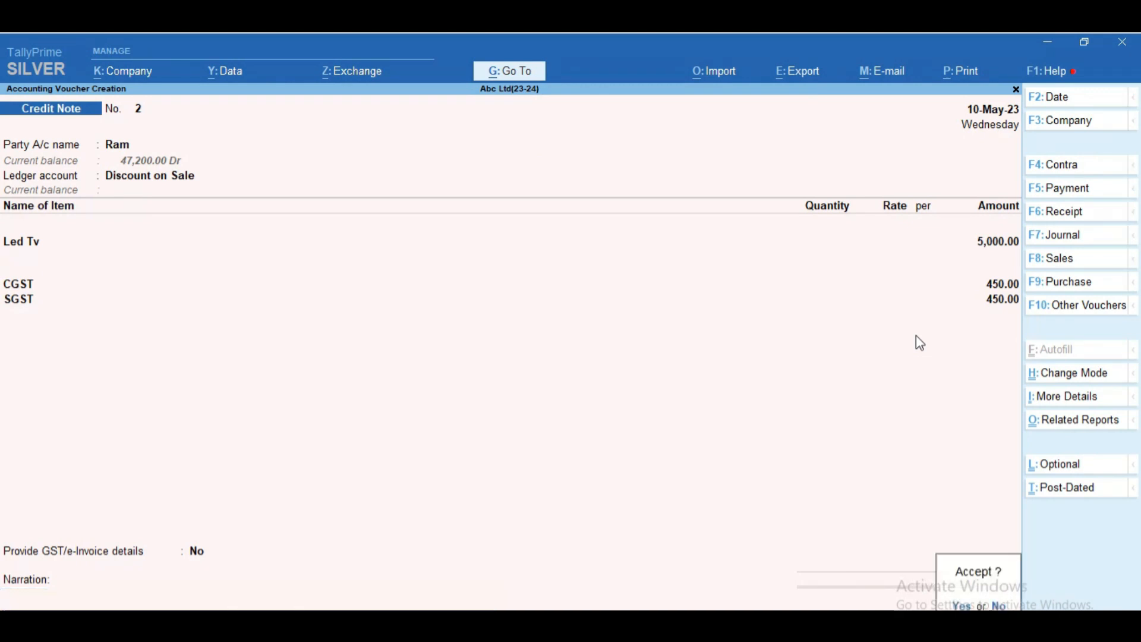
{"action": "key", "text": "Return"}
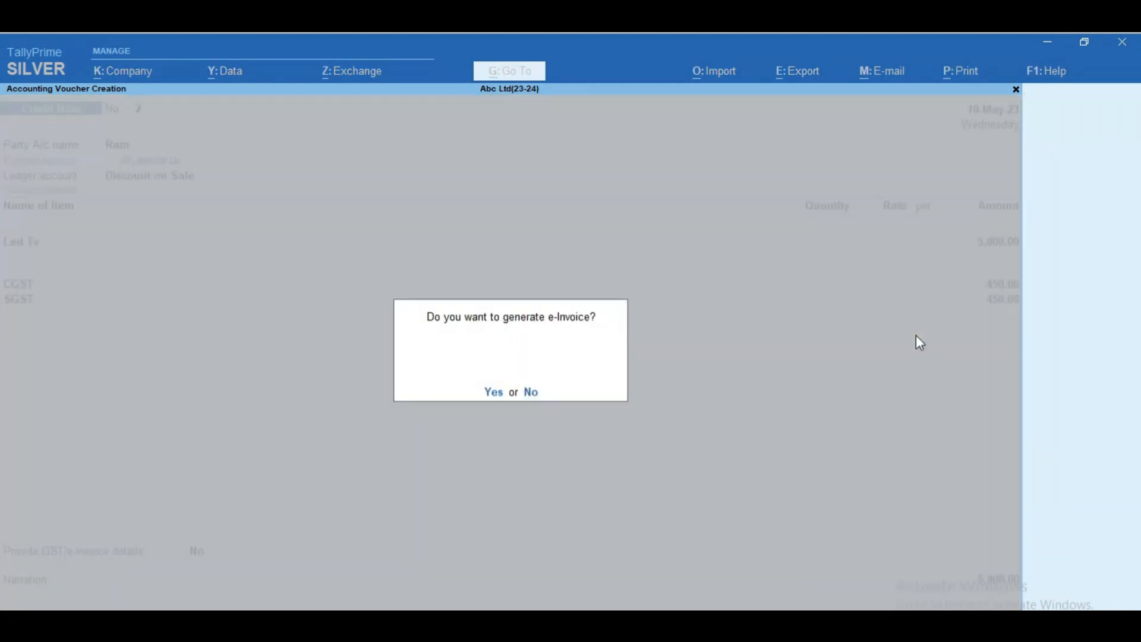
{"action": "key", "text": "n"}
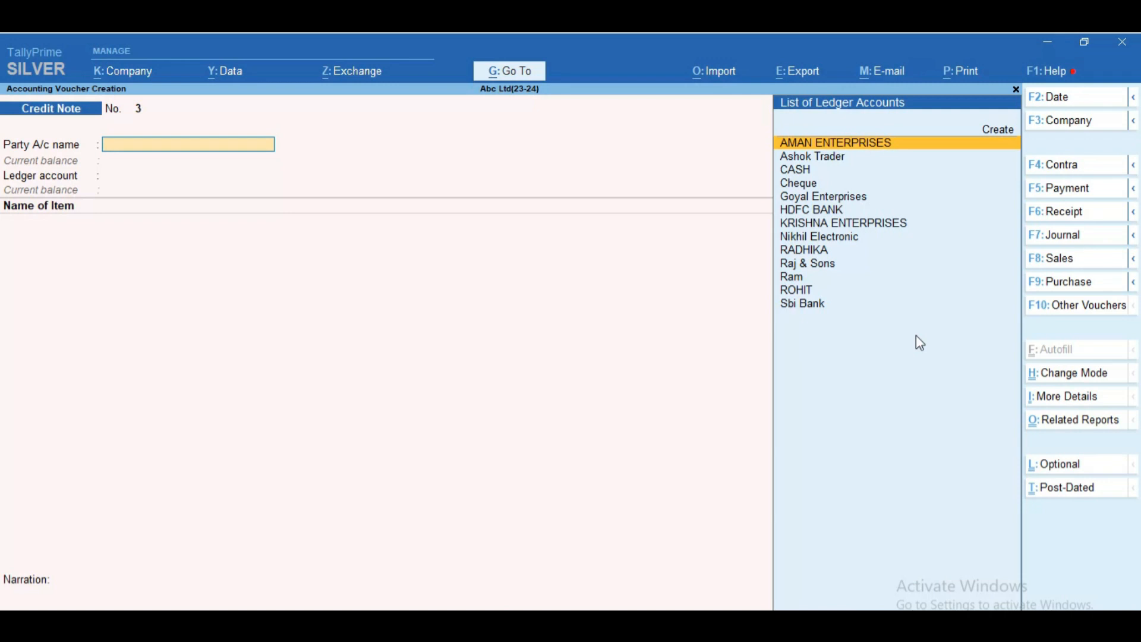
Step: Open the GSTR-1 report and set its period to May 2023
{"action": "key", "text": "ctrl"}
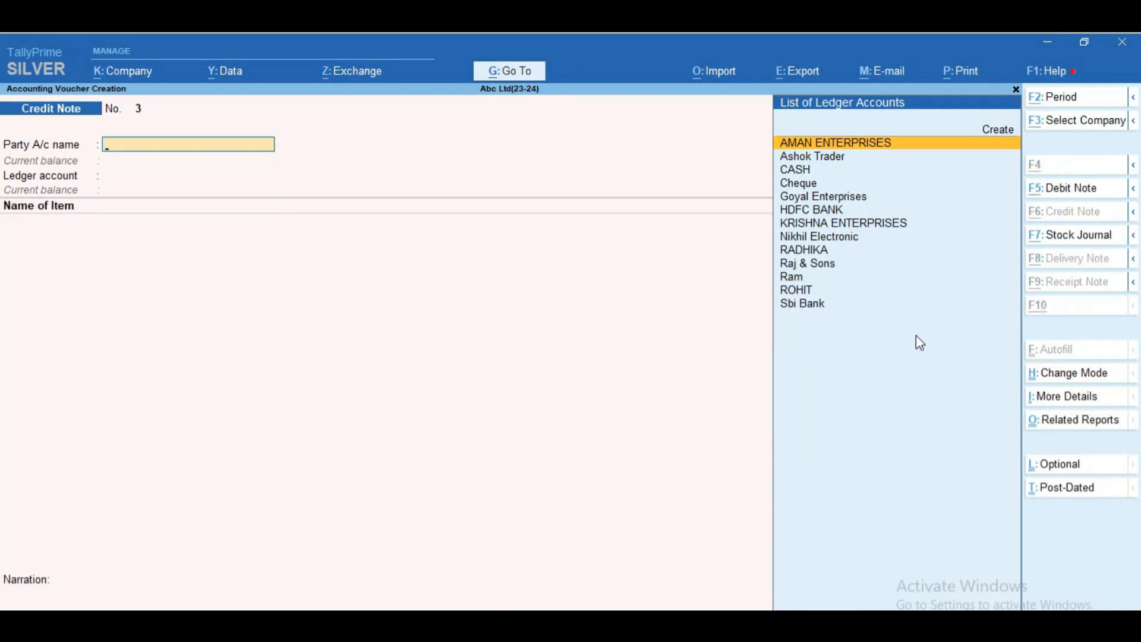
{"action": "key", "text": "ctrl+g"}
{"action": "type", "text": "Gst"}
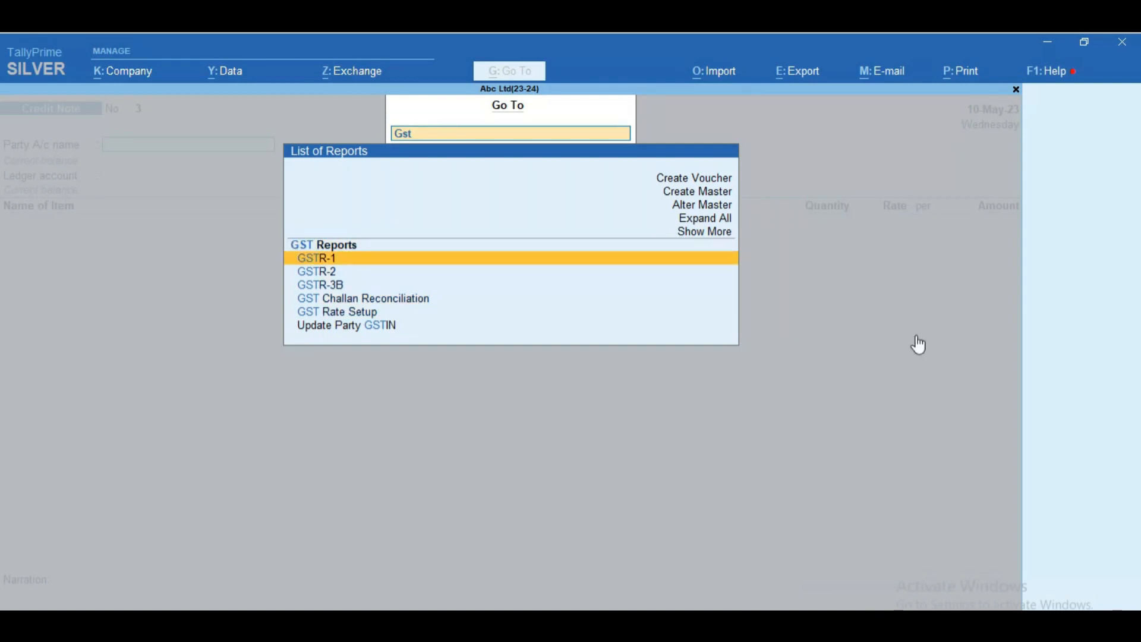
{"action": "key", "text": "Return"}
{"action": "key", "text": "F2"}
{"action": "type", "text": "may23"}
{"action": "key", "text": "Return"}
{"action": "type", "text": "may23"}
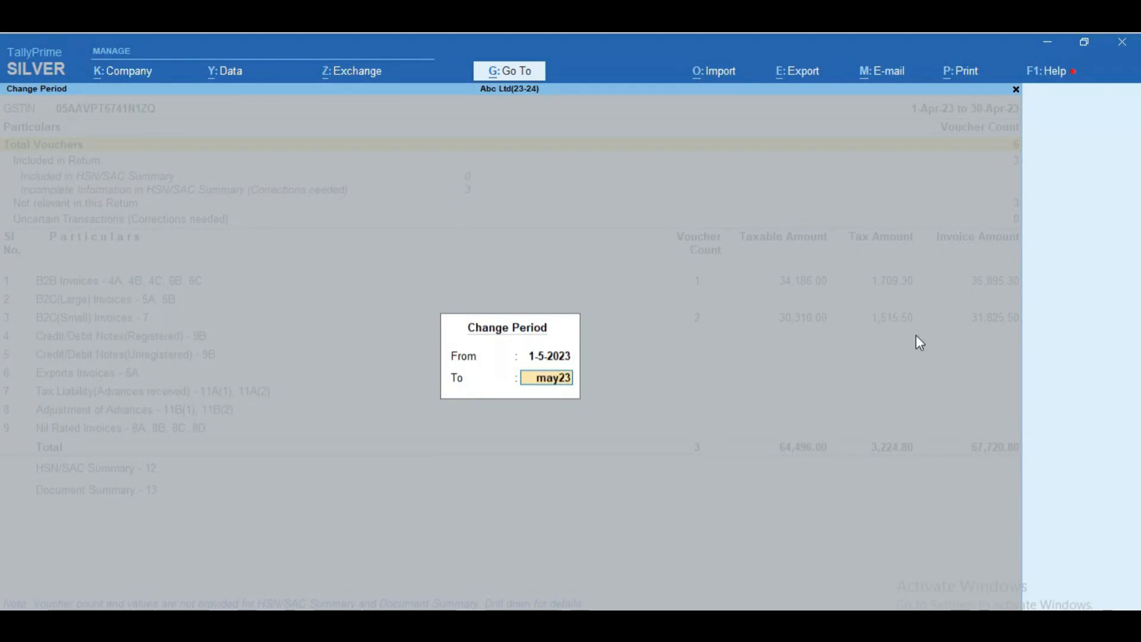
{"action": "key", "text": "Return"}
Step: View the B2B Invoices - 4A, 4B, 4C, 6B, 6C details in GSTR-1 and return to the summary
{"action": "key", "text": "Down"}
{"action": "key", "text": "Down"}
{"action": "key", "text": "Down"}
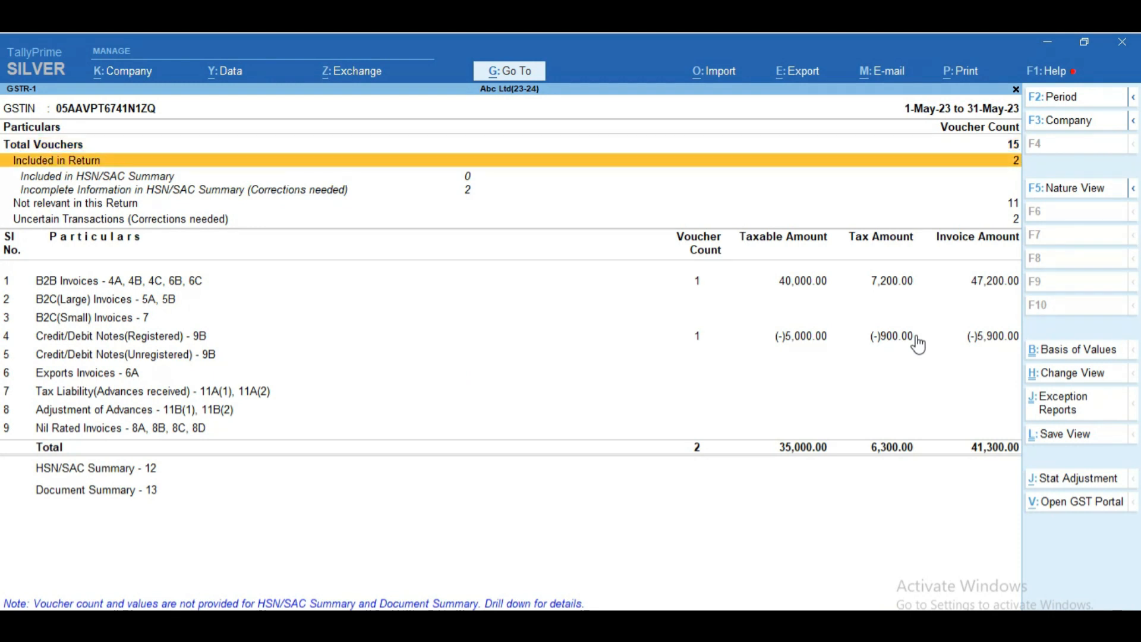
{"action": "key", "text": "Return"}
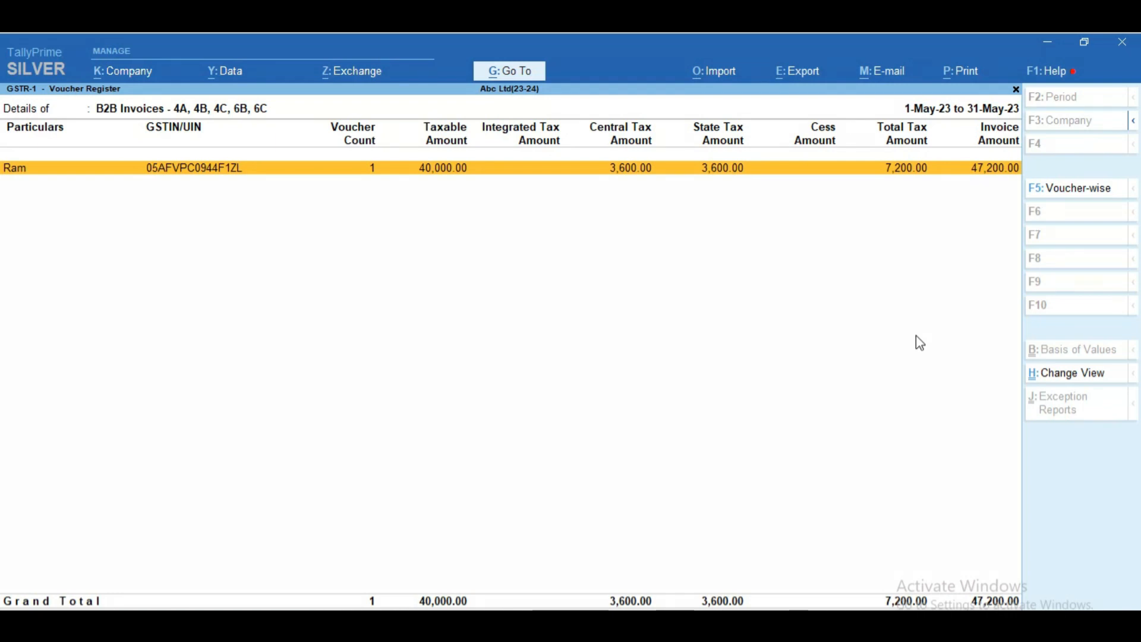
{"action": "key", "text": "Escape"}
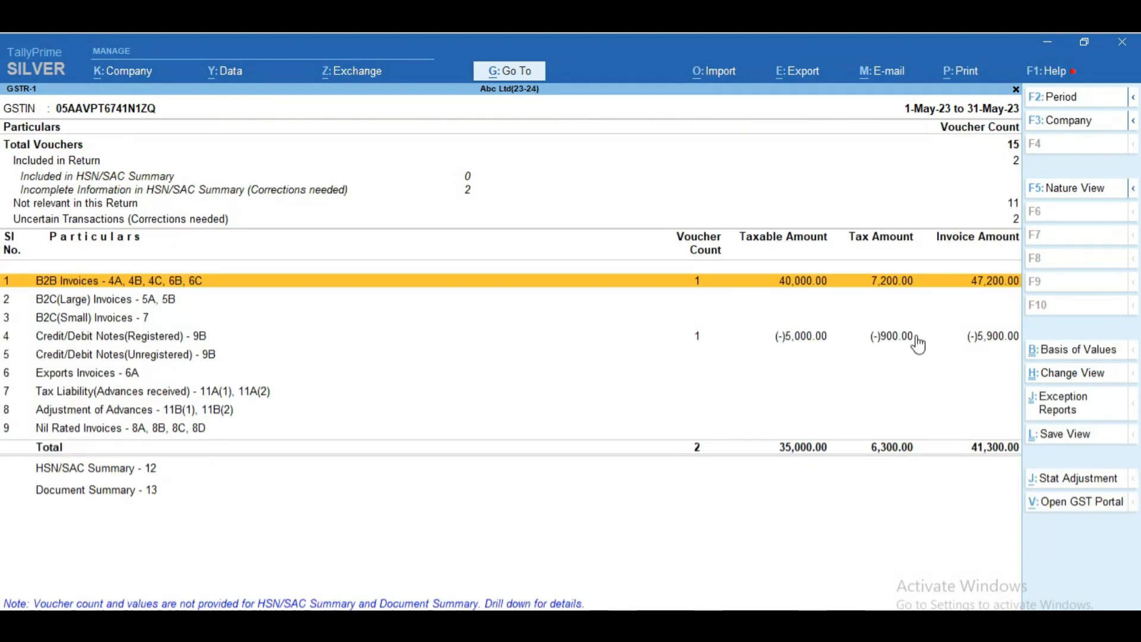
Step: View the vouchers under Credit/Debit Notes(Registered) - 9B in GSTR-1 and return to the summary
{"action": "key", "text": "Down"}
{"action": "key", "text": "Down"}
{"action": "key", "text": "Down"}
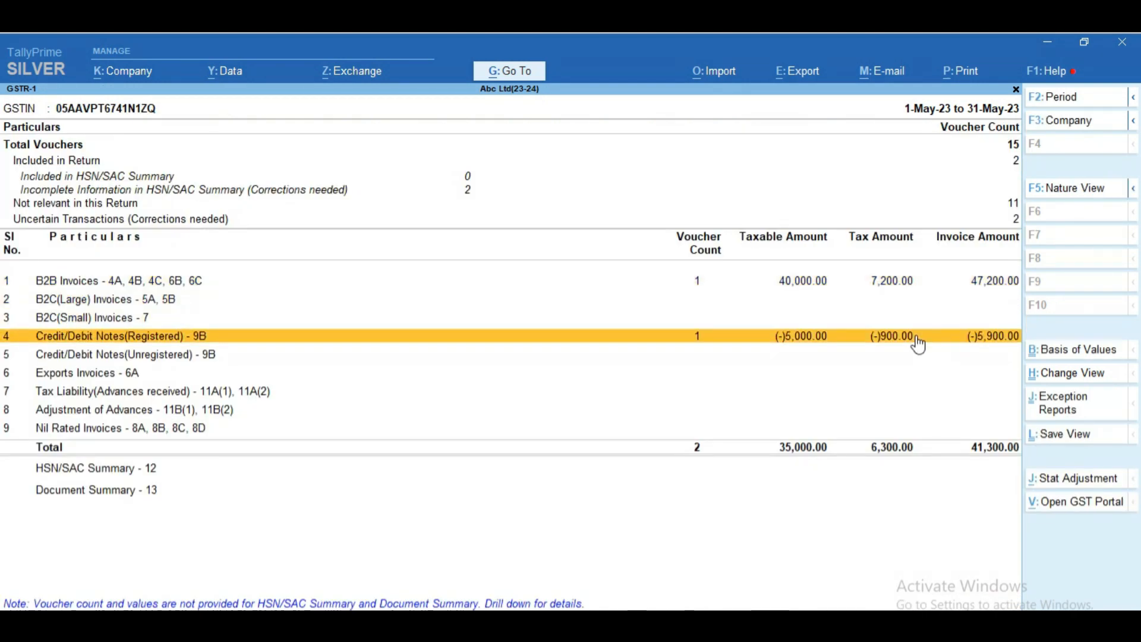
{"action": "key", "text": "Return"}
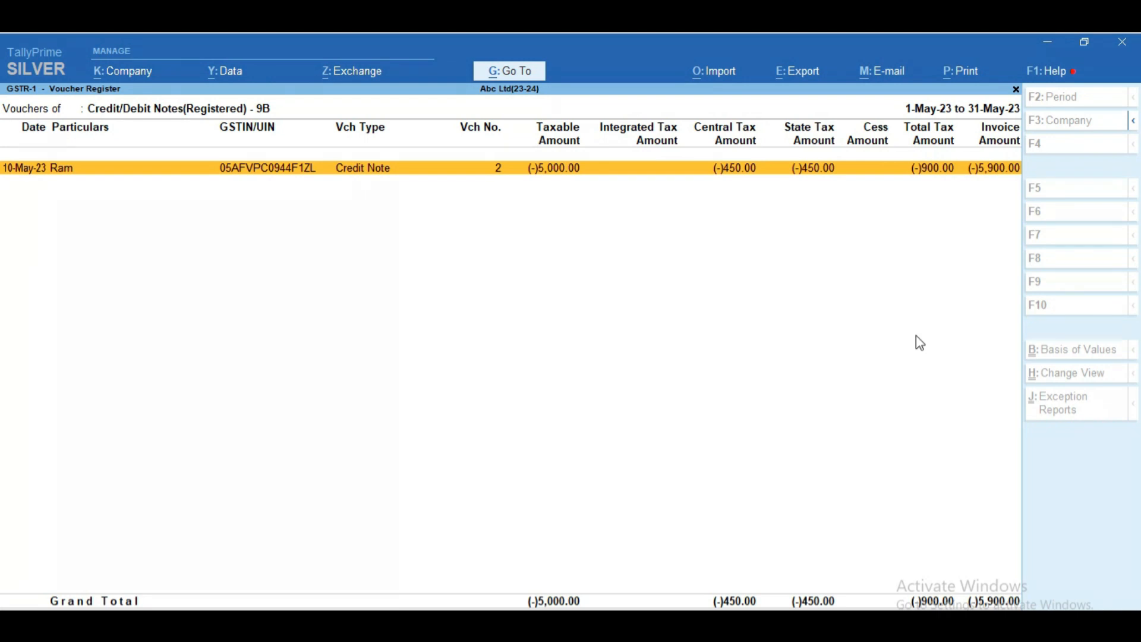
{"action": "key", "text": "Escape"}
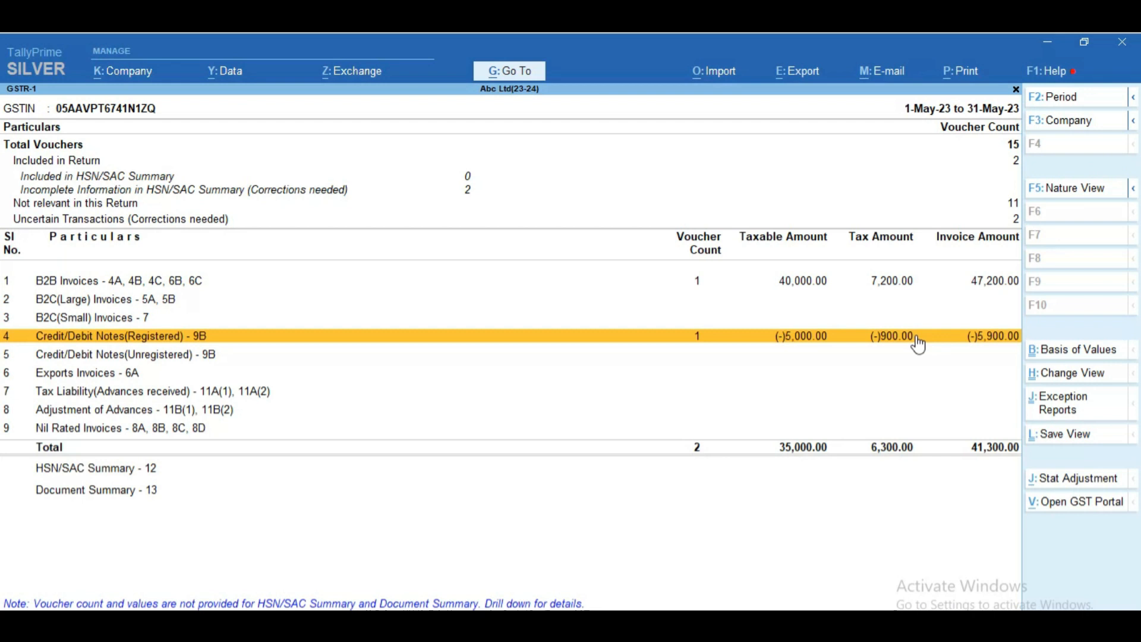